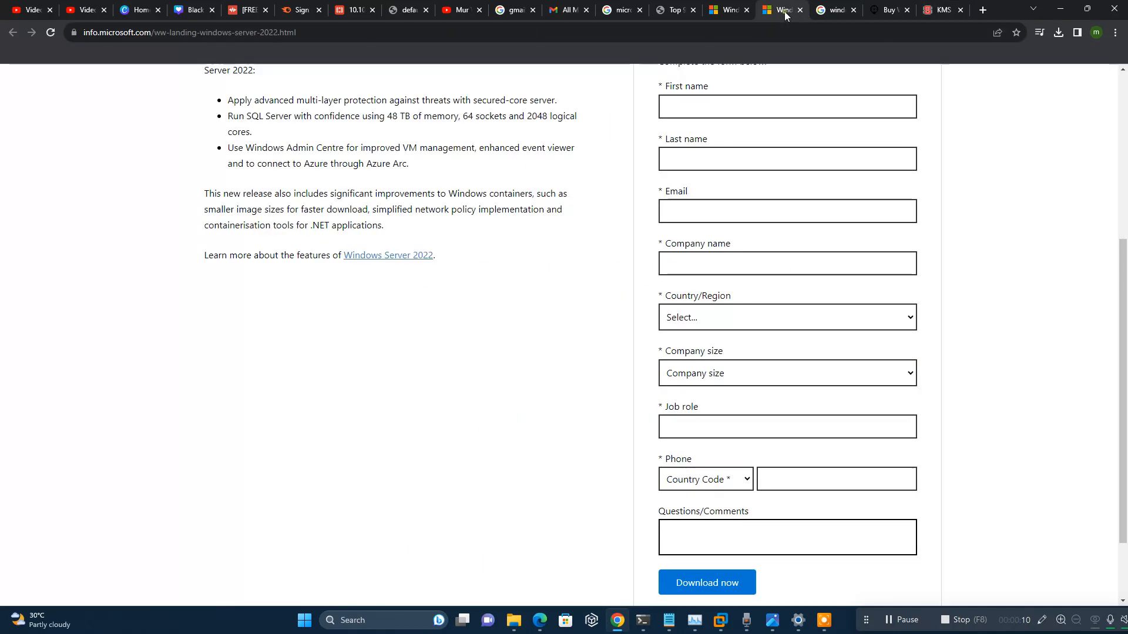
Review the Windows Server 2022 evaluation registration form in Chrome, then minimize the browser.
scroll(547, 300, "up", 2)
scroll(547, 301, "up", 3)
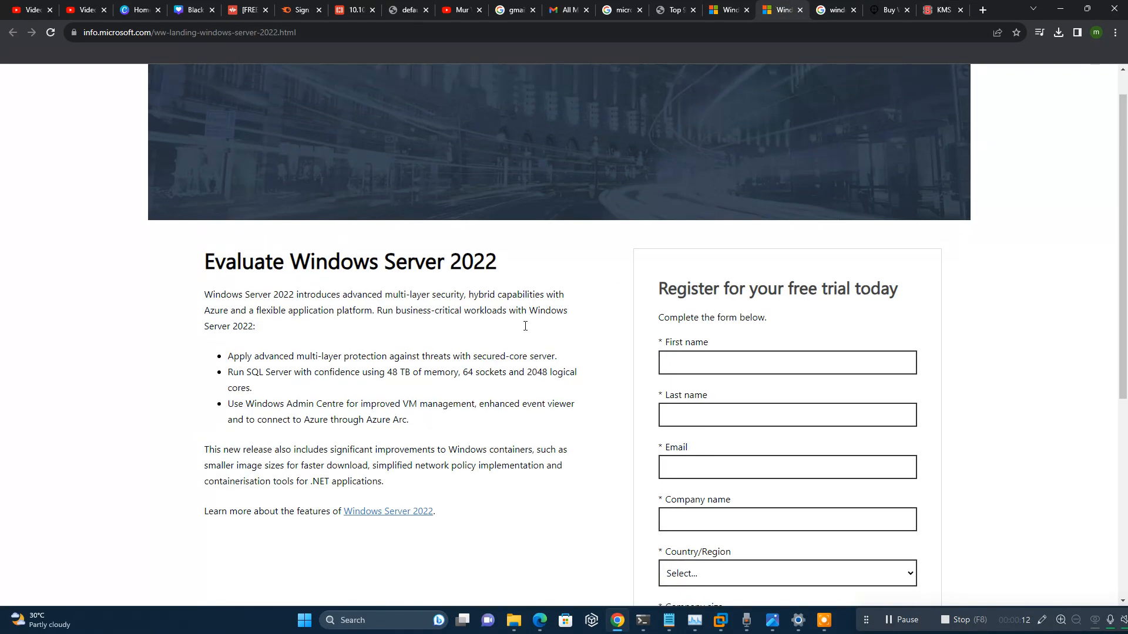
left_click_drag(205, 296, 485, 299)
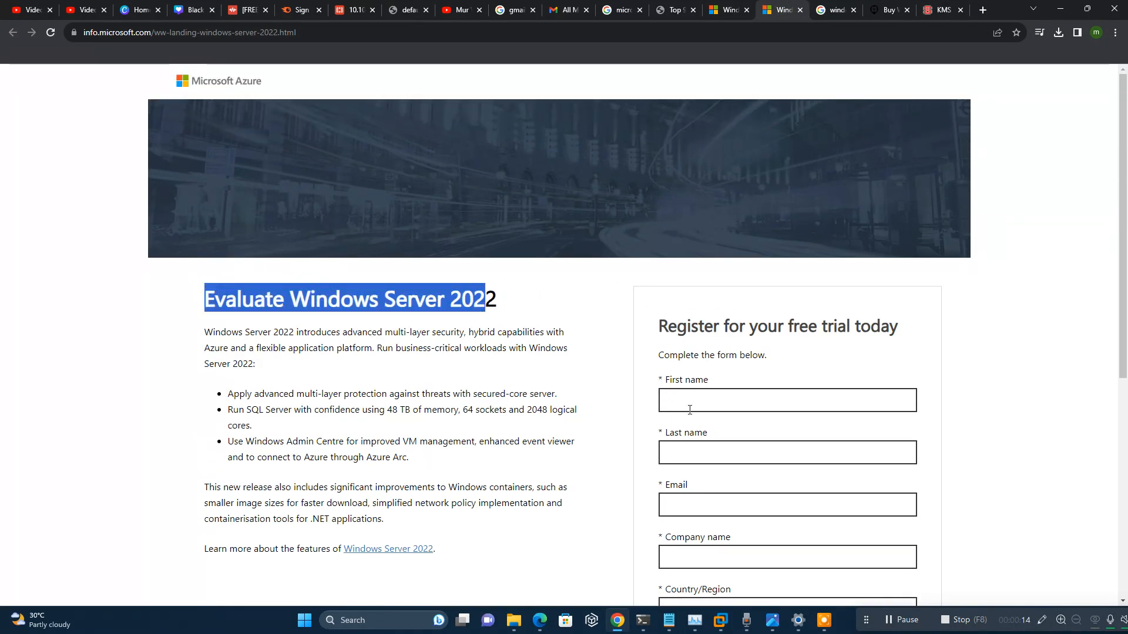
scroll(720, 276, "down", 3)
scroll(700, 468, "down", 4)
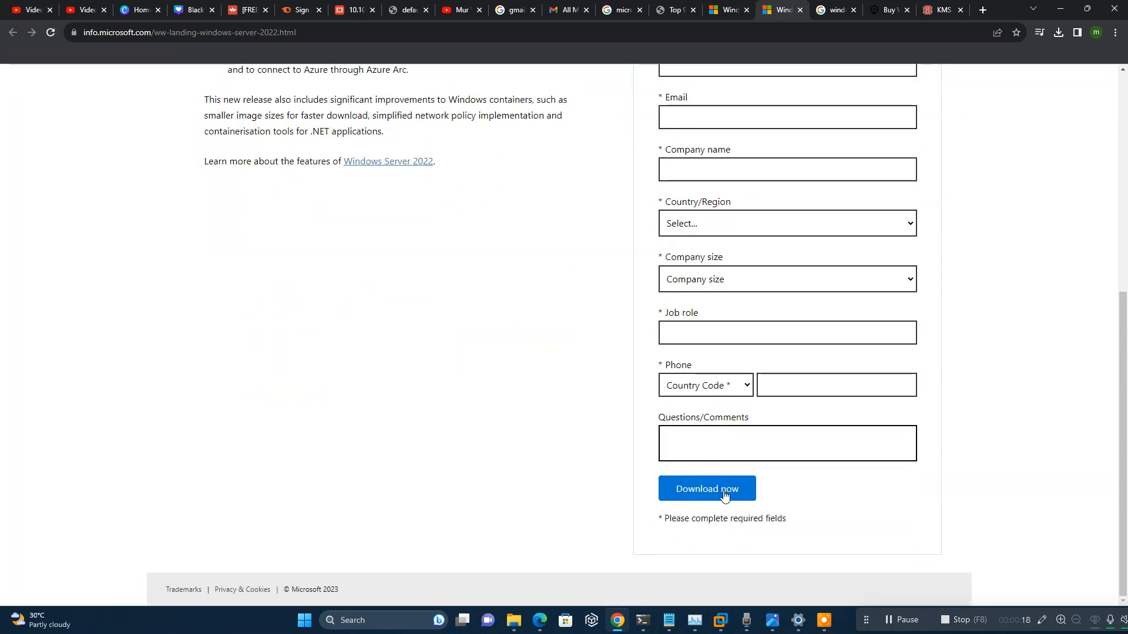
left_click(1060, 10)
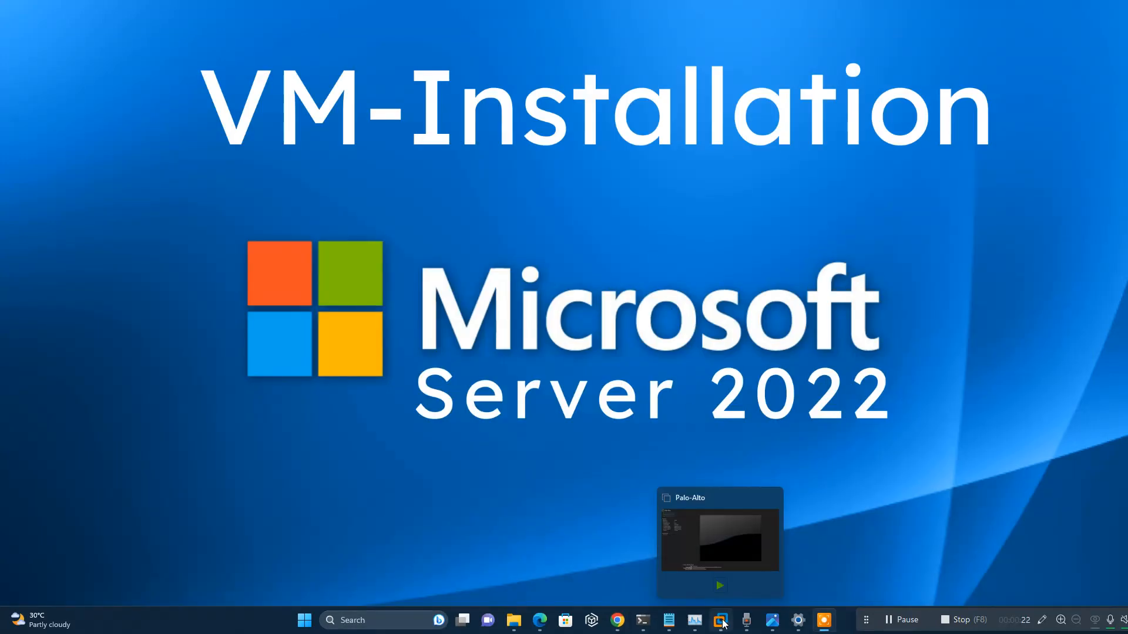
Start a new typical virtual machine in VMware Workstation.
left_click(720, 619)
left_click(12, 24)
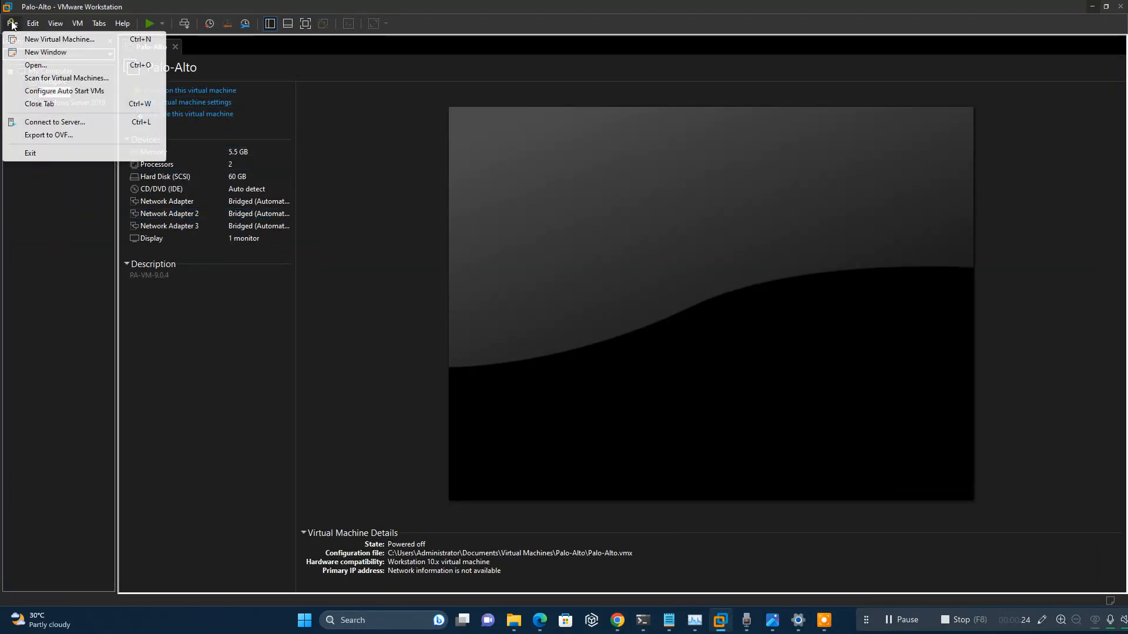
left_click(53, 39)
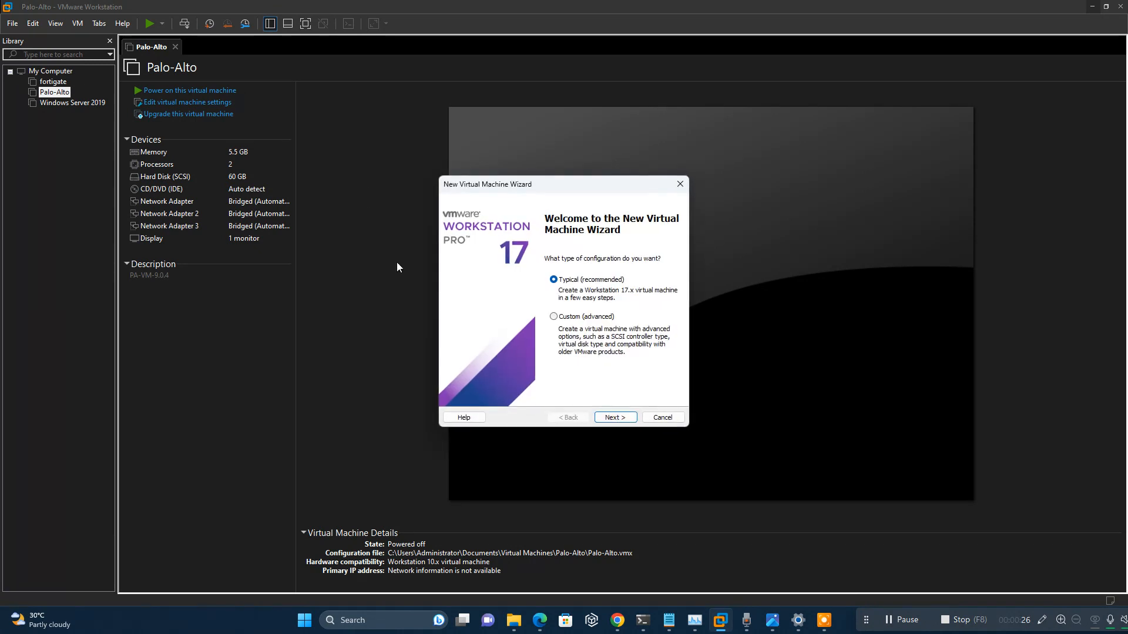
left_click(615, 417)
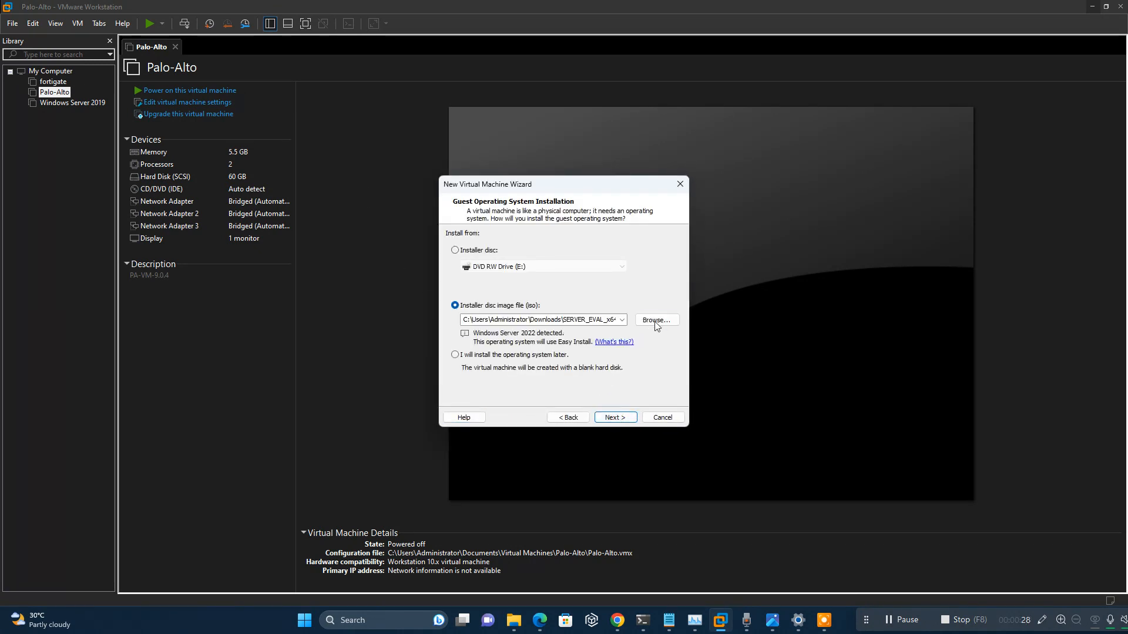
Use the SERVER_EVAL_x64FRE_en-us ISO as the installer and paste the Windows product key.
left_click(656, 320)
left_click(583, 309)
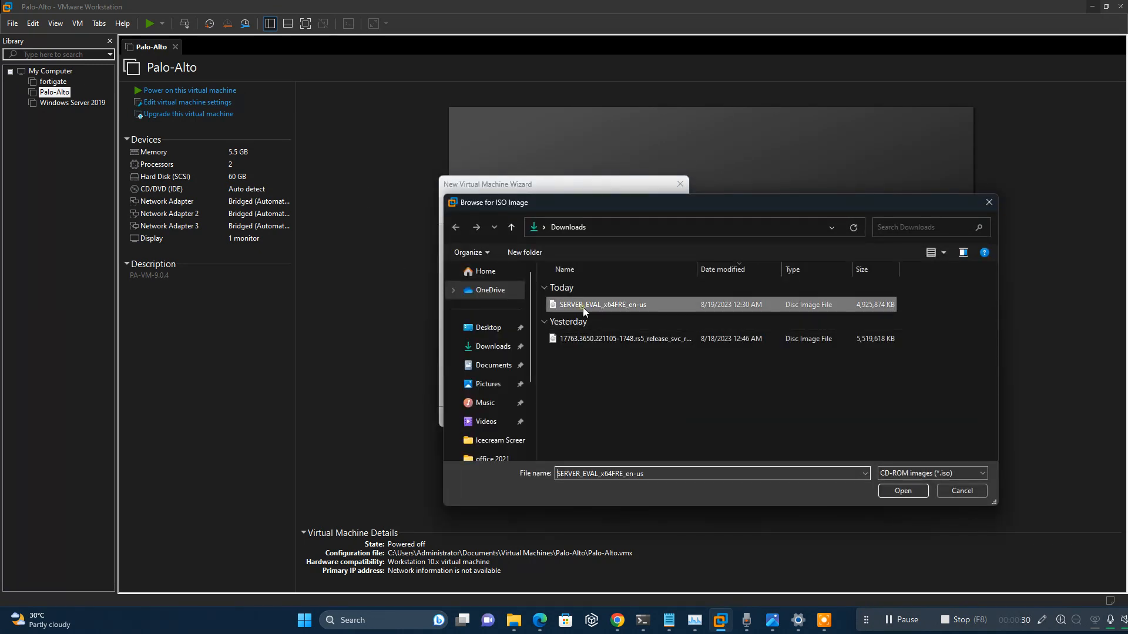
left_click(899, 492)
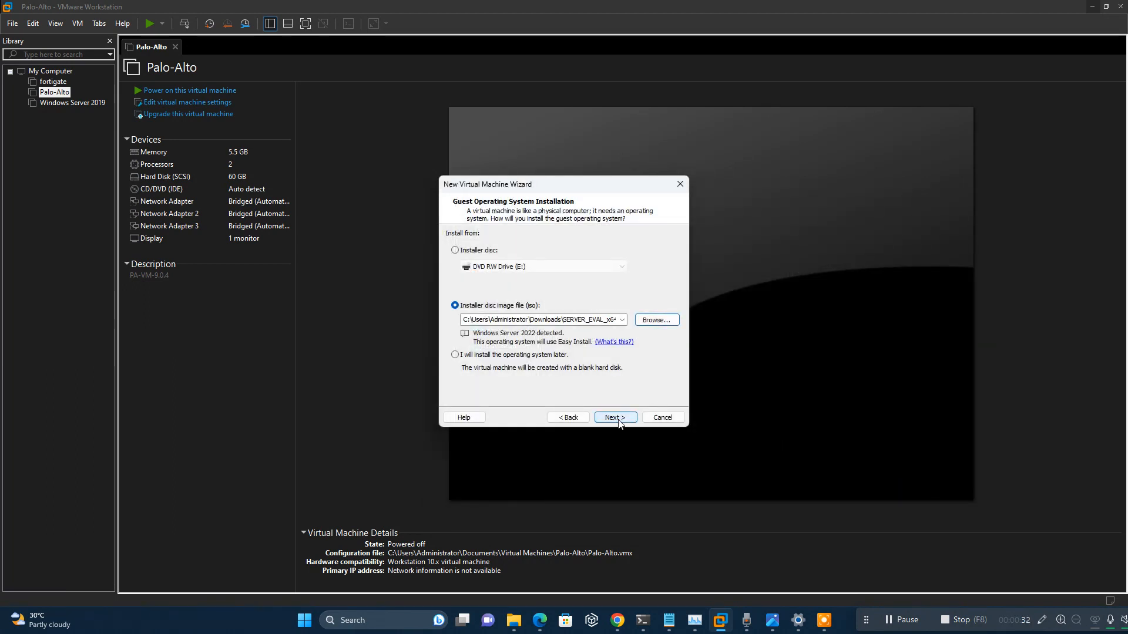
left_click(615, 417)
left_click(500, 249)
key("ctrl+v")
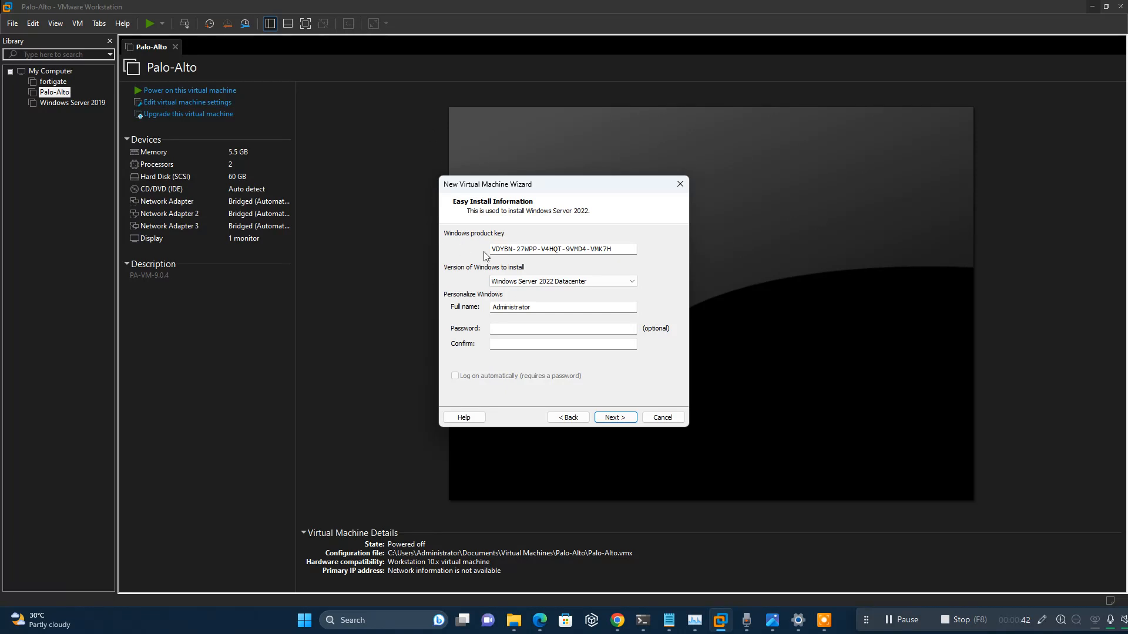
Choose Windows Server 2022 Standard as the edition to install.
left_click(594, 282)
left_click(580, 297)
left_click(620, 419)
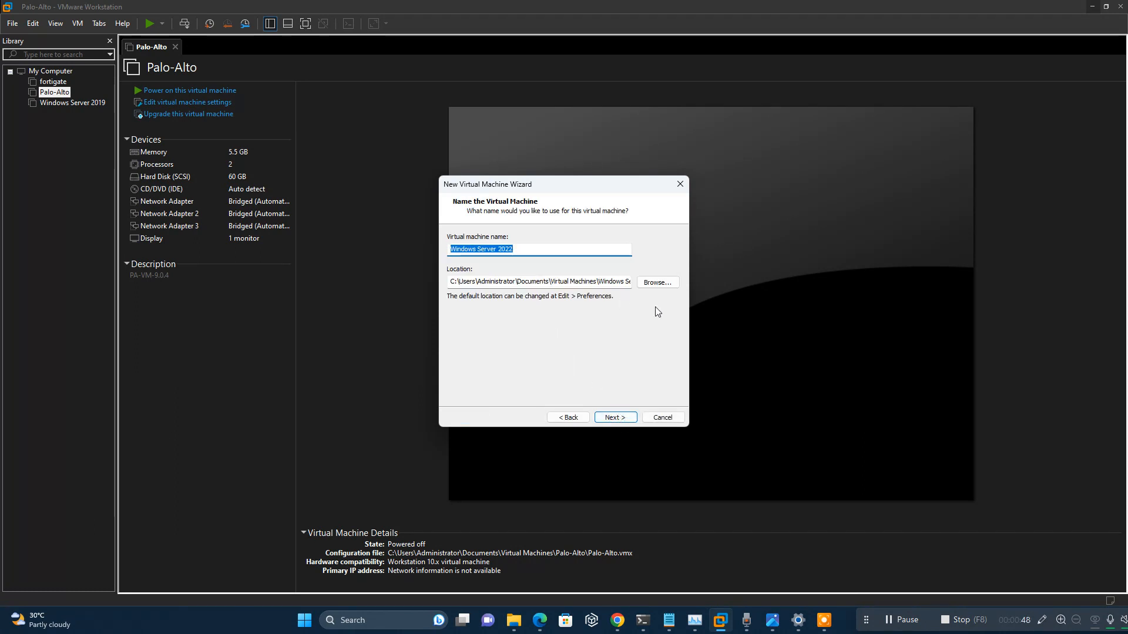
Store the VM in the 'windows server 2022' folder on Windows (D:).
left_click(658, 283)
scroll(532, 336, "down", 2)
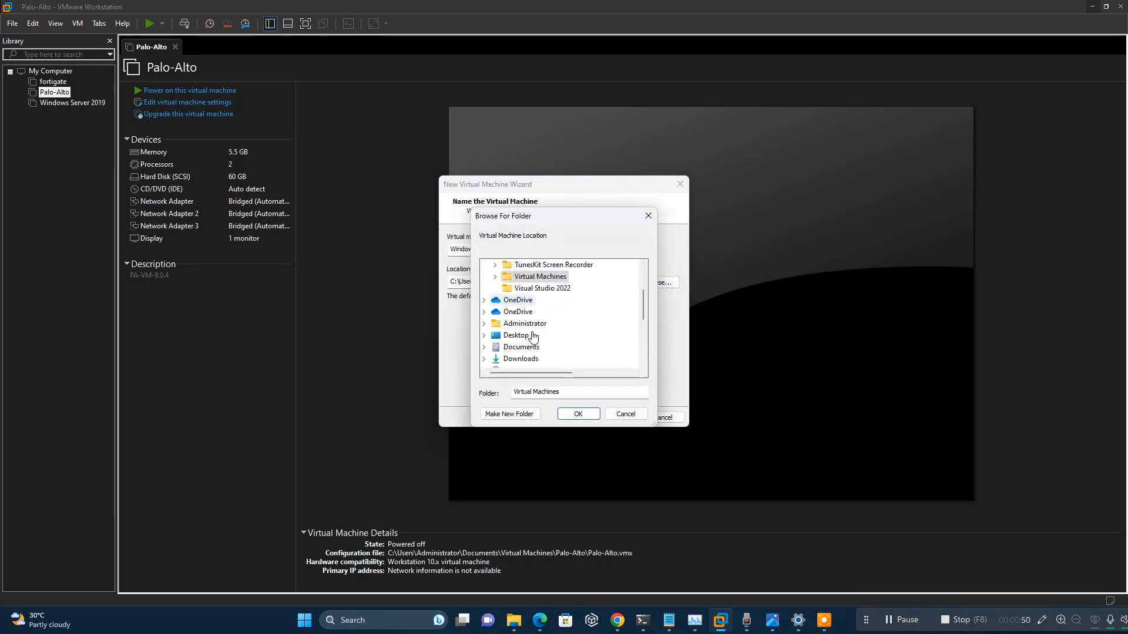
scroll(533, 336, "down", 1)
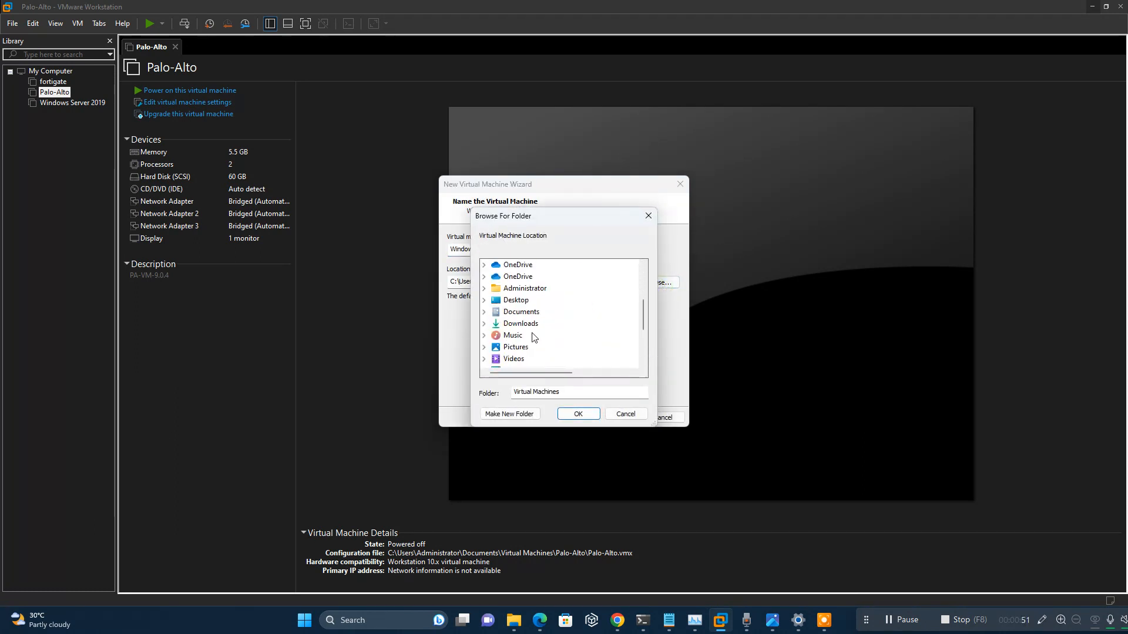
left_click(484, 300)
scroll(490, 311, "down", 3)
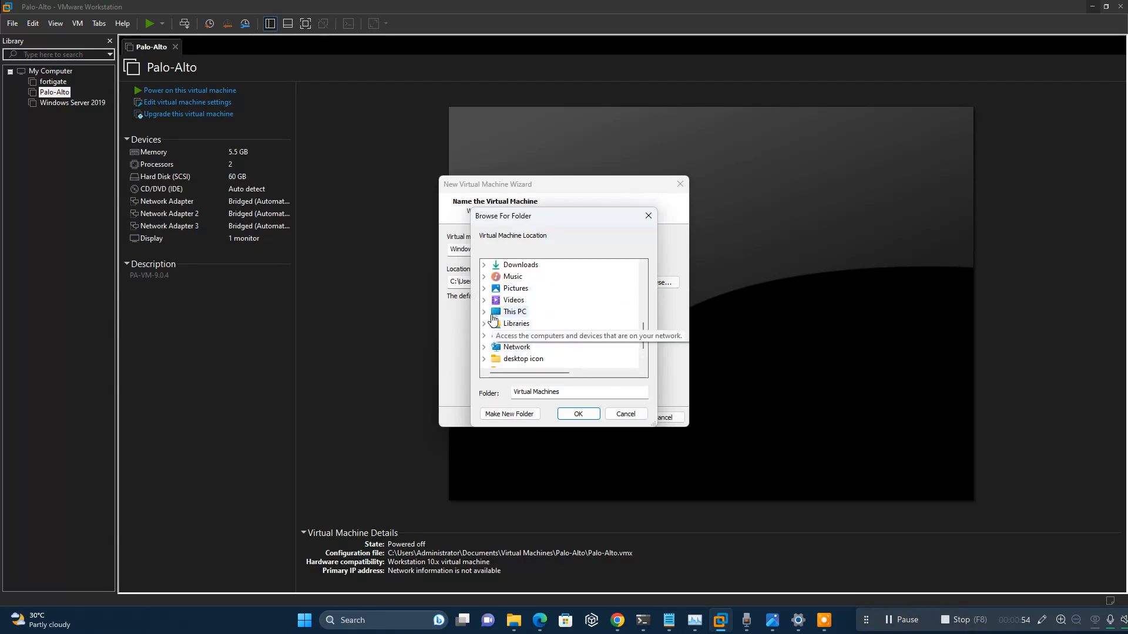
left_click(483, 312)
scroll(559, 307, "down", 2)
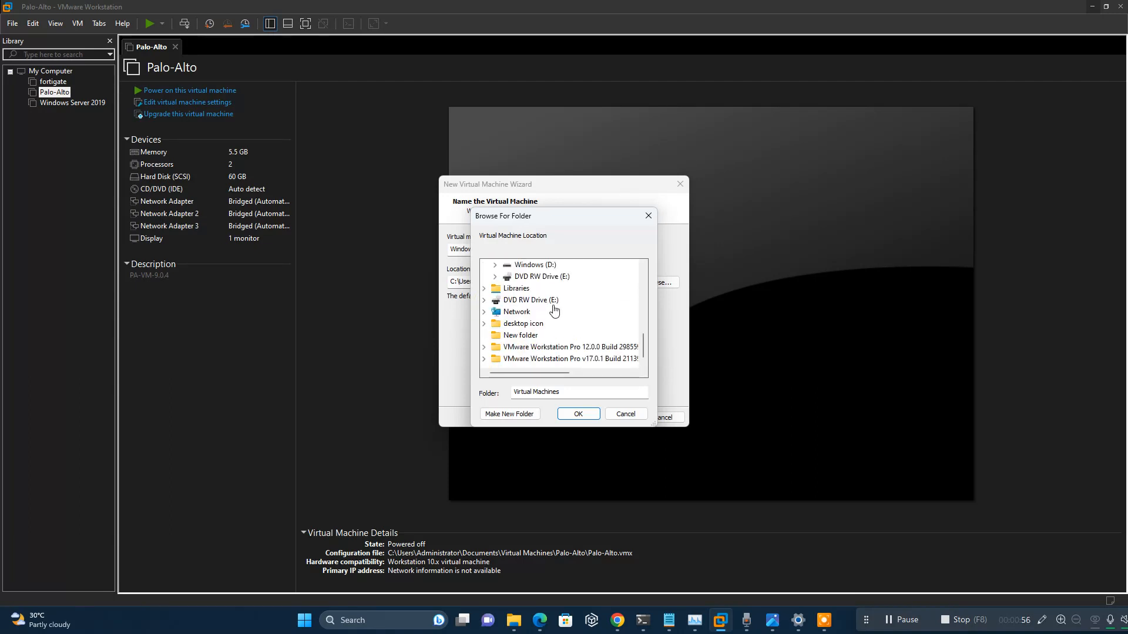
left_click(494, 265)
scroll(587, 338, "down", 2)
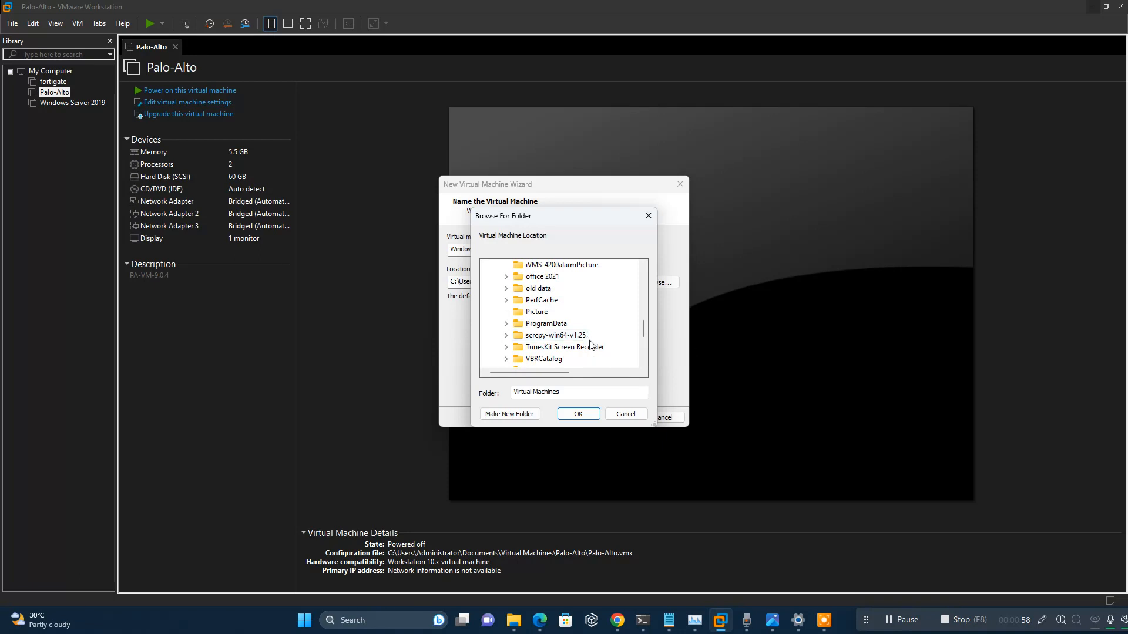
scroll(590, 345, "down", 1)
left_click(572, 359)
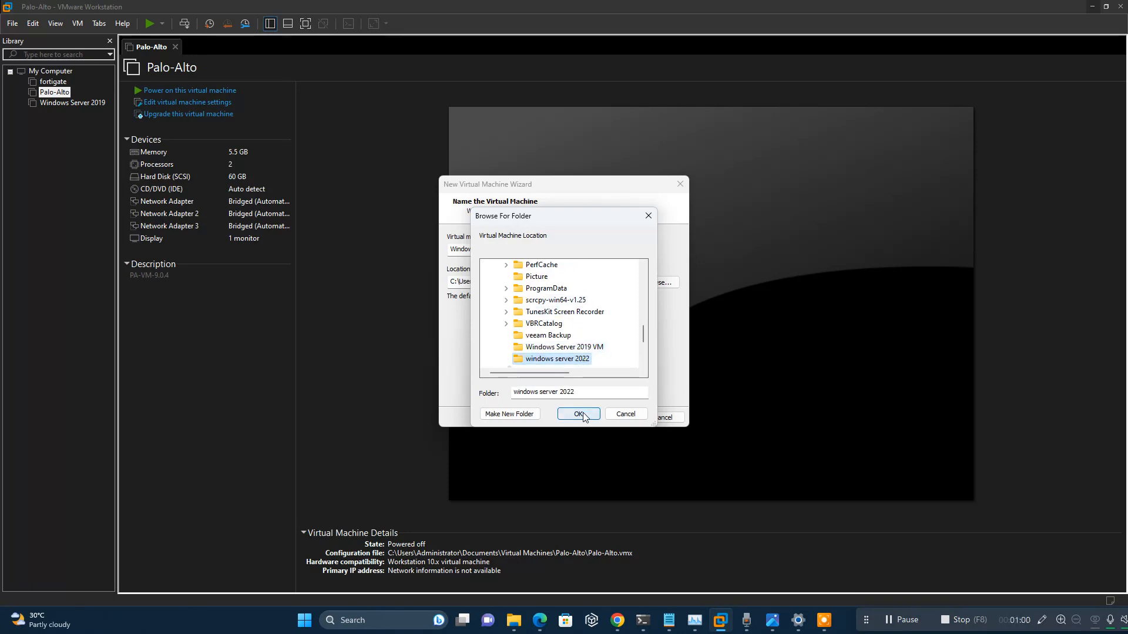
left_click(579, 414)
left_click(612, 417)
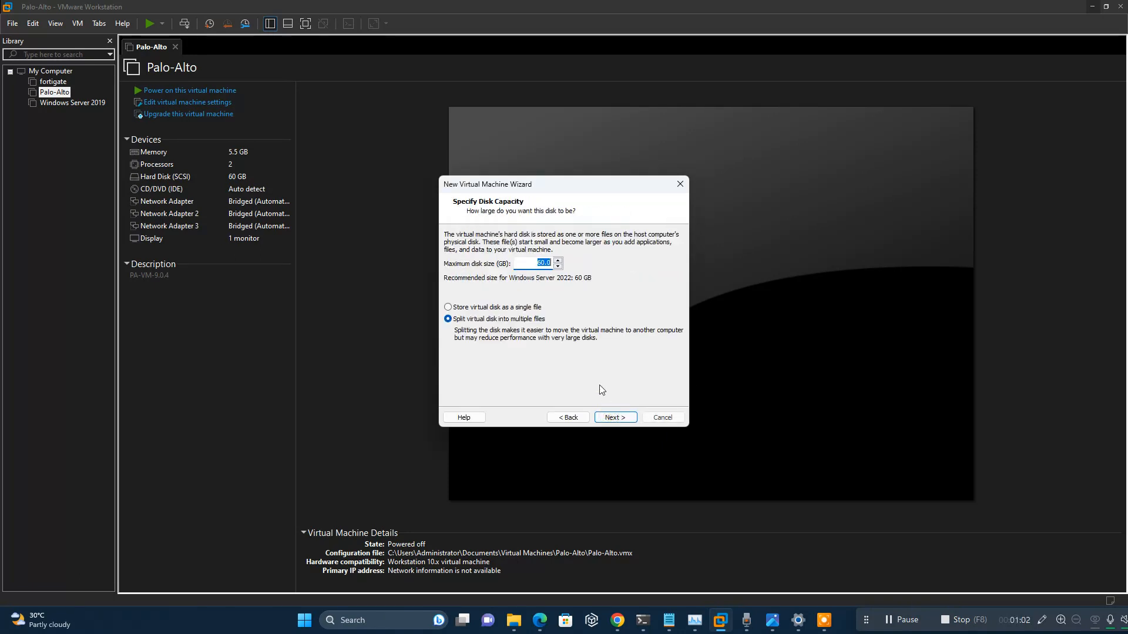
Keep the 60 GB split disk, set memory to 4096 MB, and finish creating the VM.
left_click(610, 417)
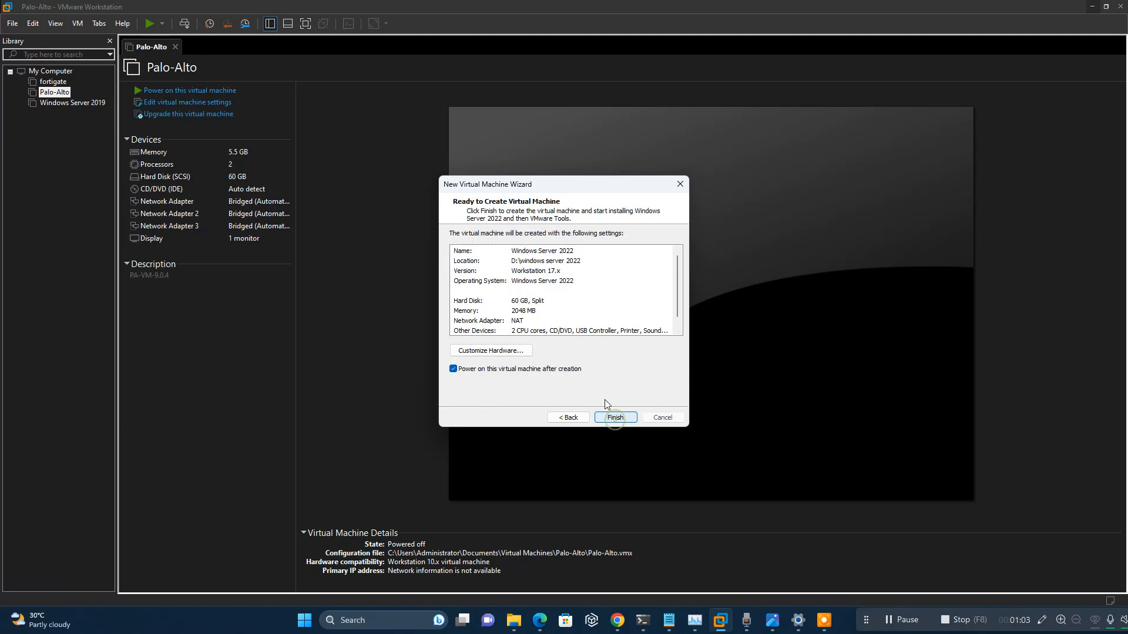
left_click(508, 351)
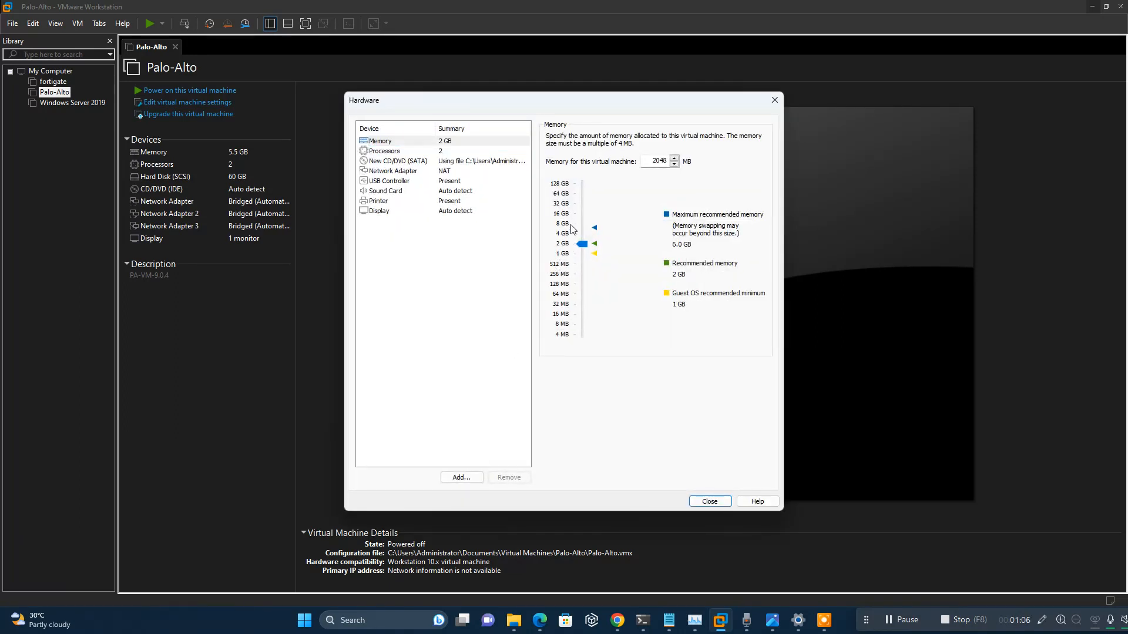
left_click(573, 230)
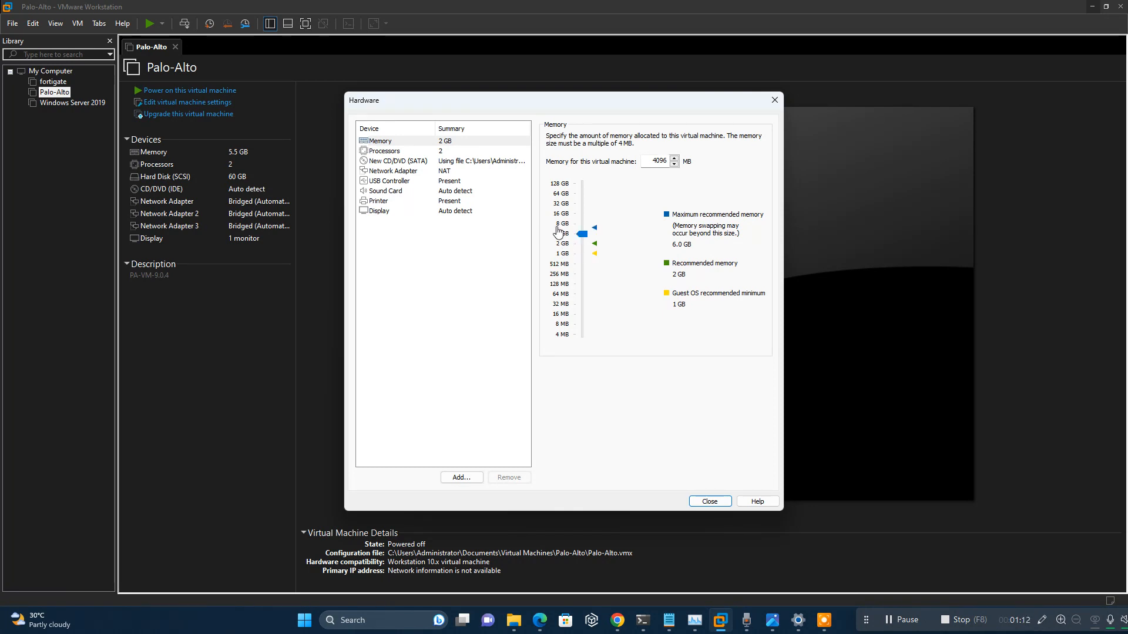
left_click(703, 501)
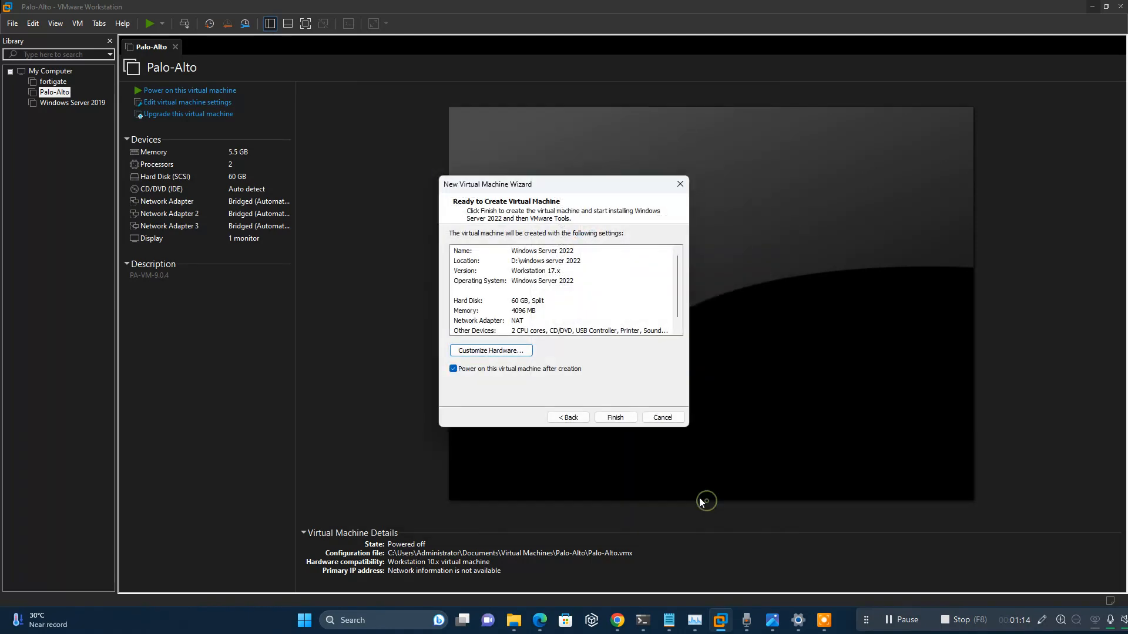
left_click(615, 417)
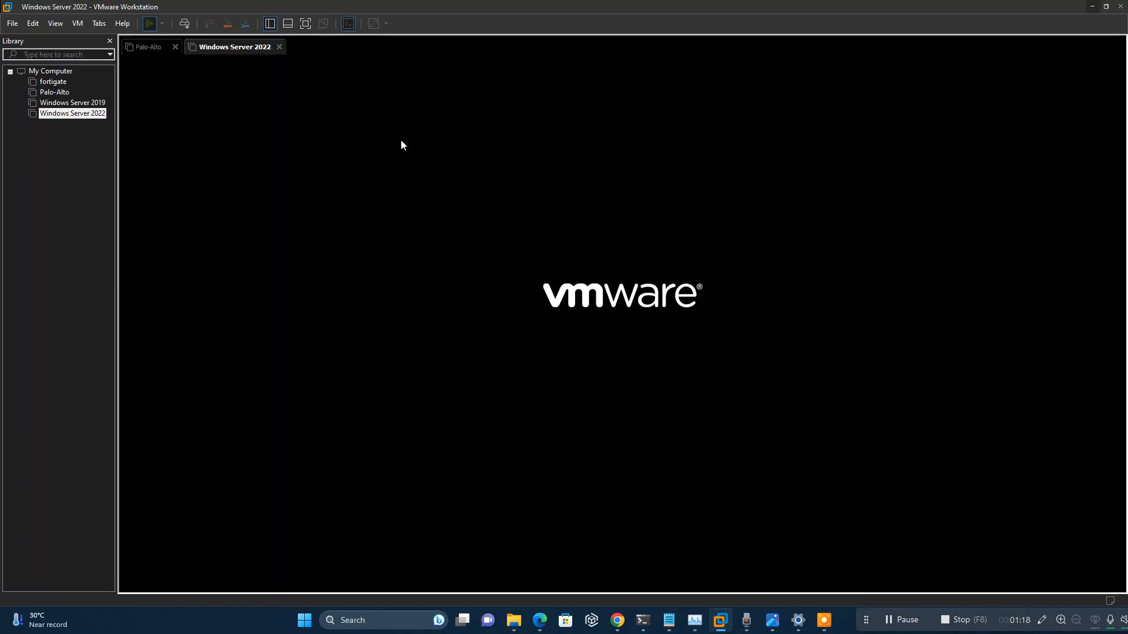
Show the VM full screen and boot it from the installation disc.
left_click(305, 23)
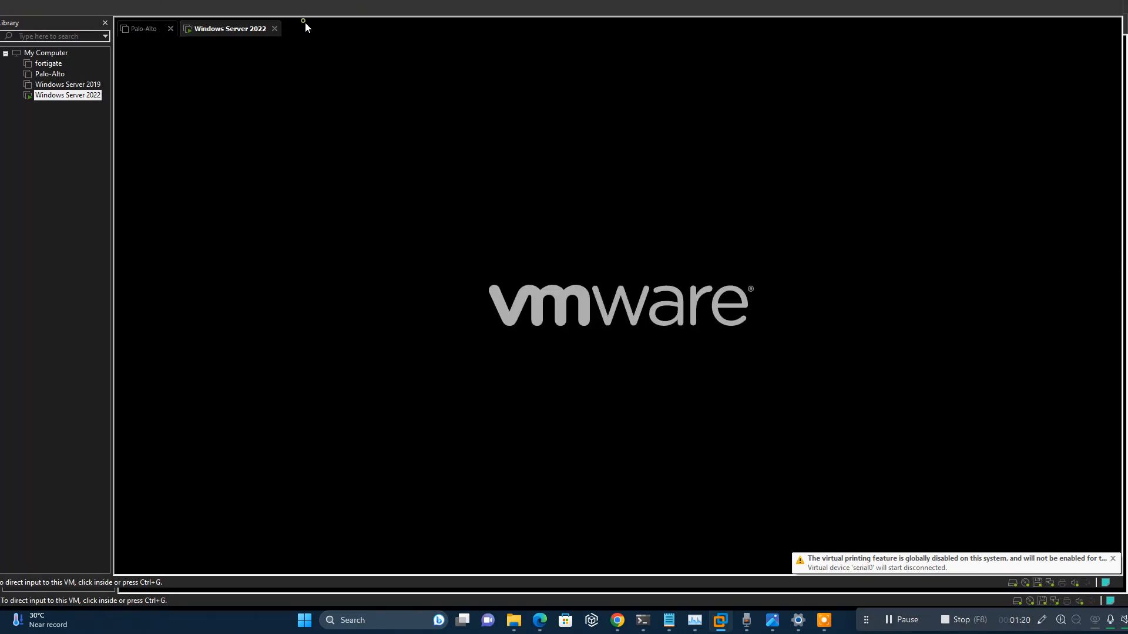
key("Return")
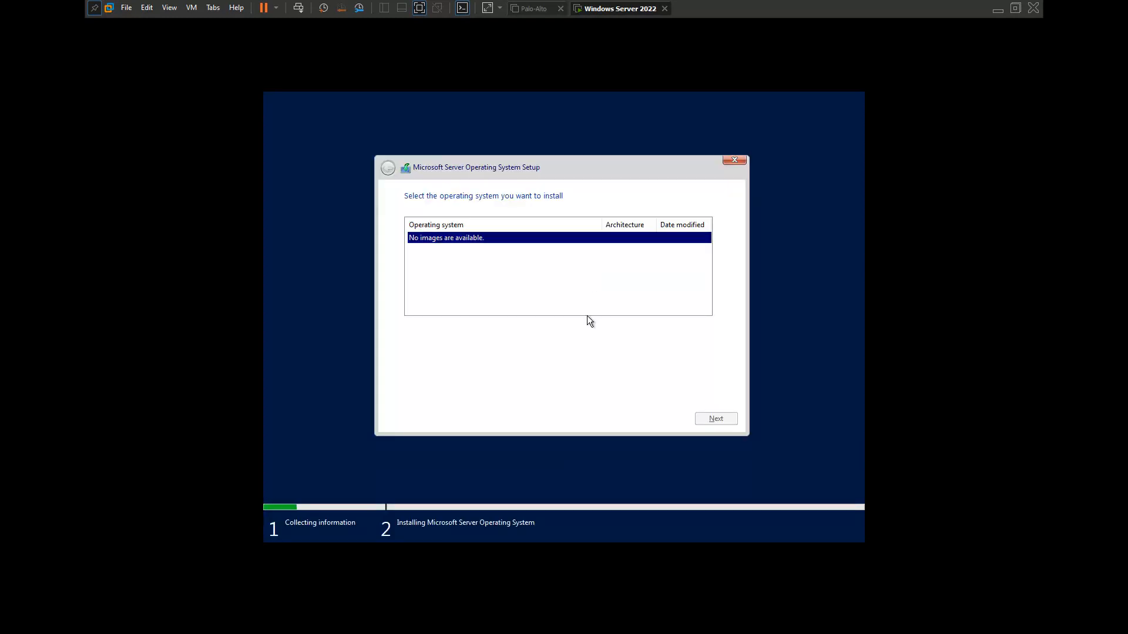
Quit the setup that found no images and exit full-screen view.
left_click(738, 157)
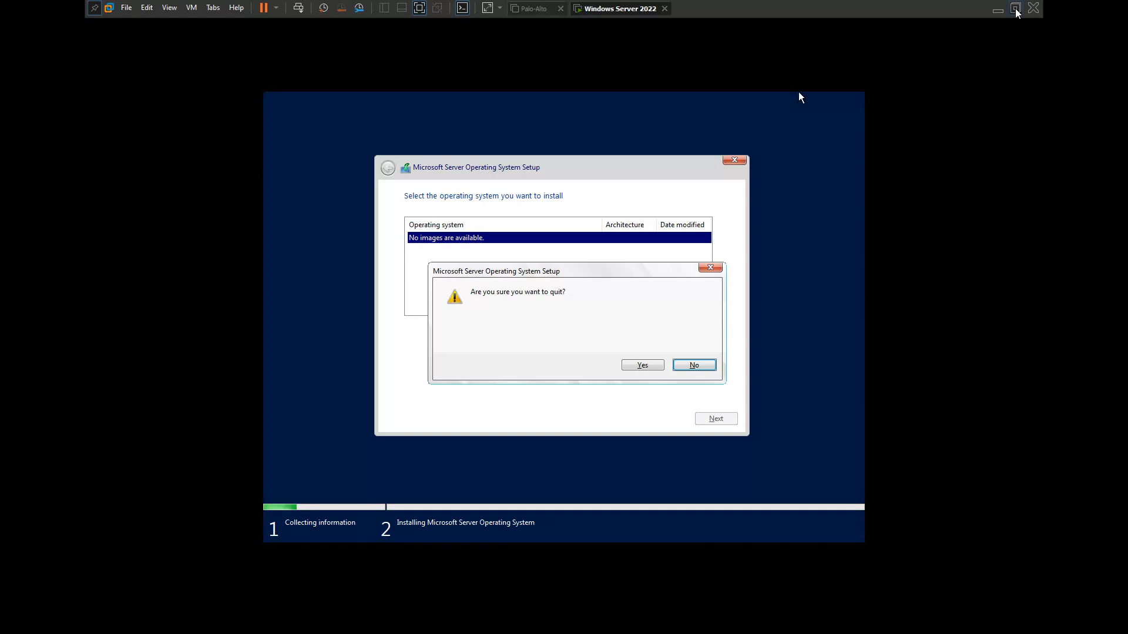
left_click(1015, 8)
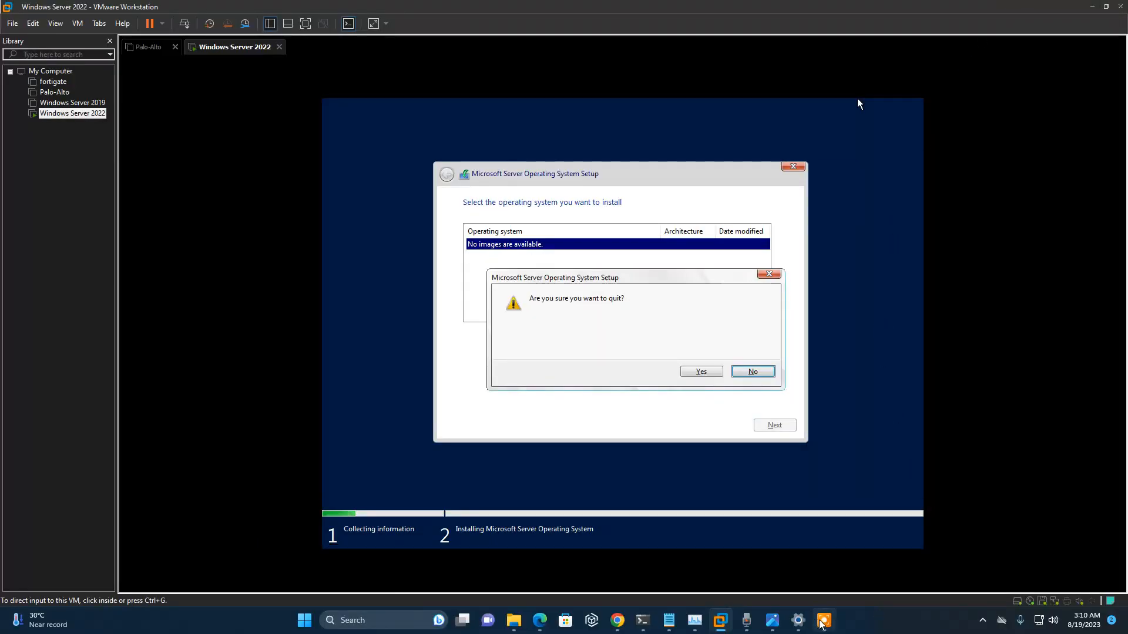
mouse_move(823, 621)
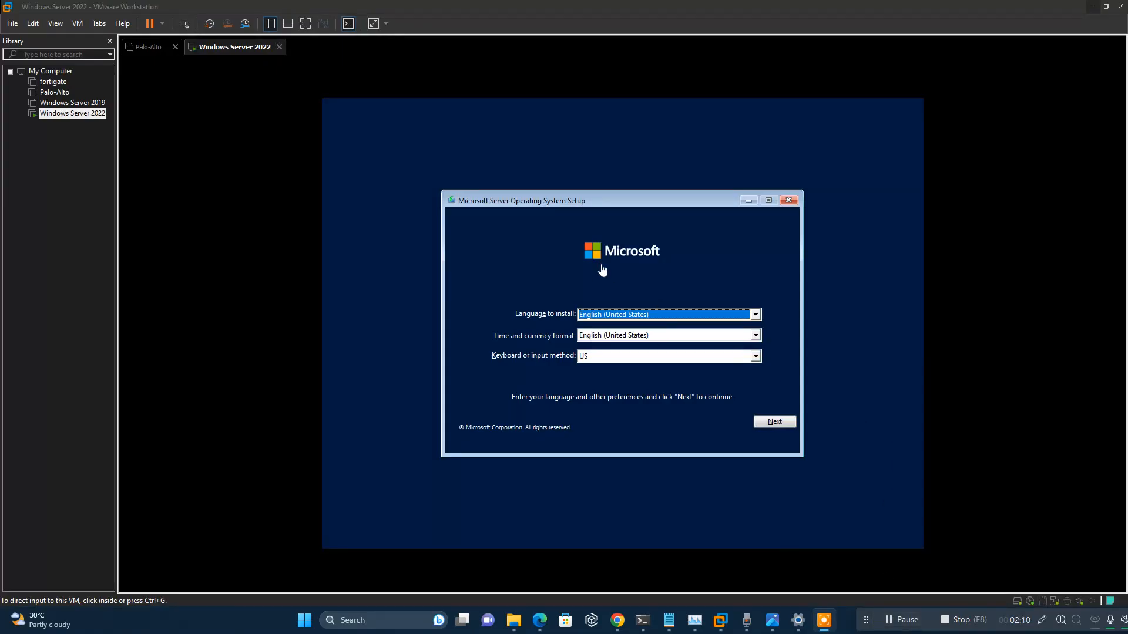
Review the VM's floppy image settings, then accept the English (United States) language page.
right_click(69, 113)
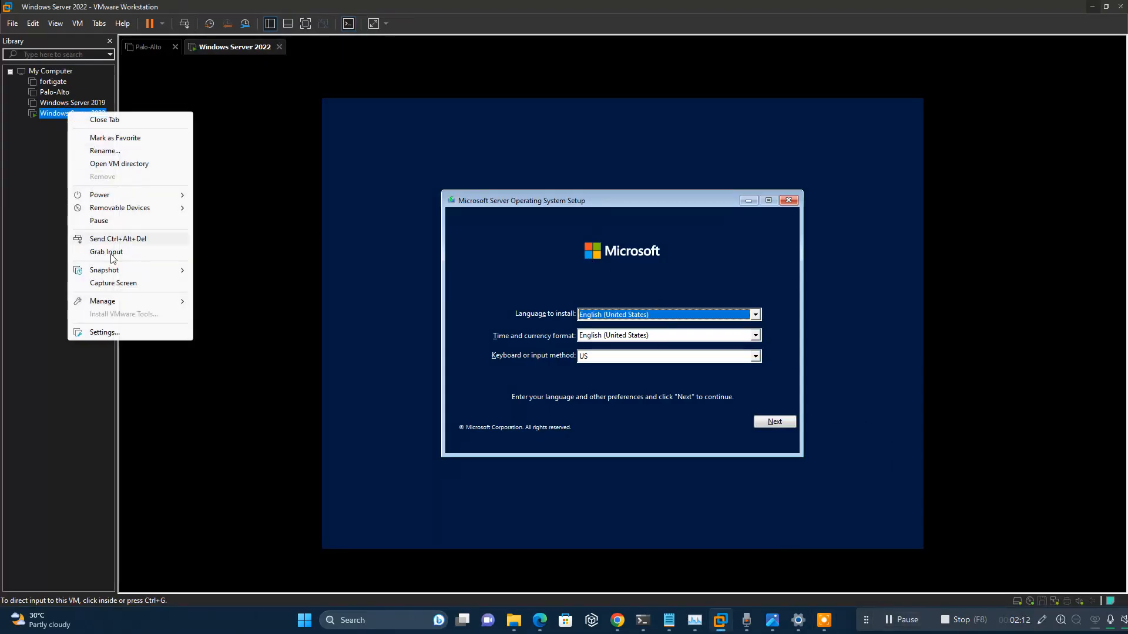
left_click(103, 331)
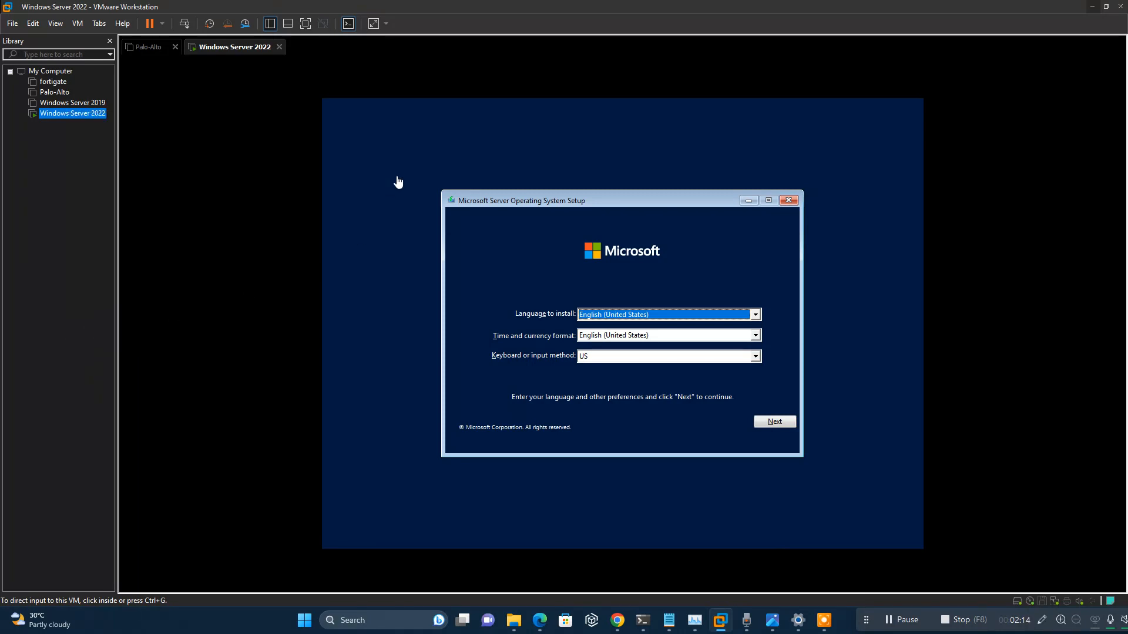
left_click(401, 187)
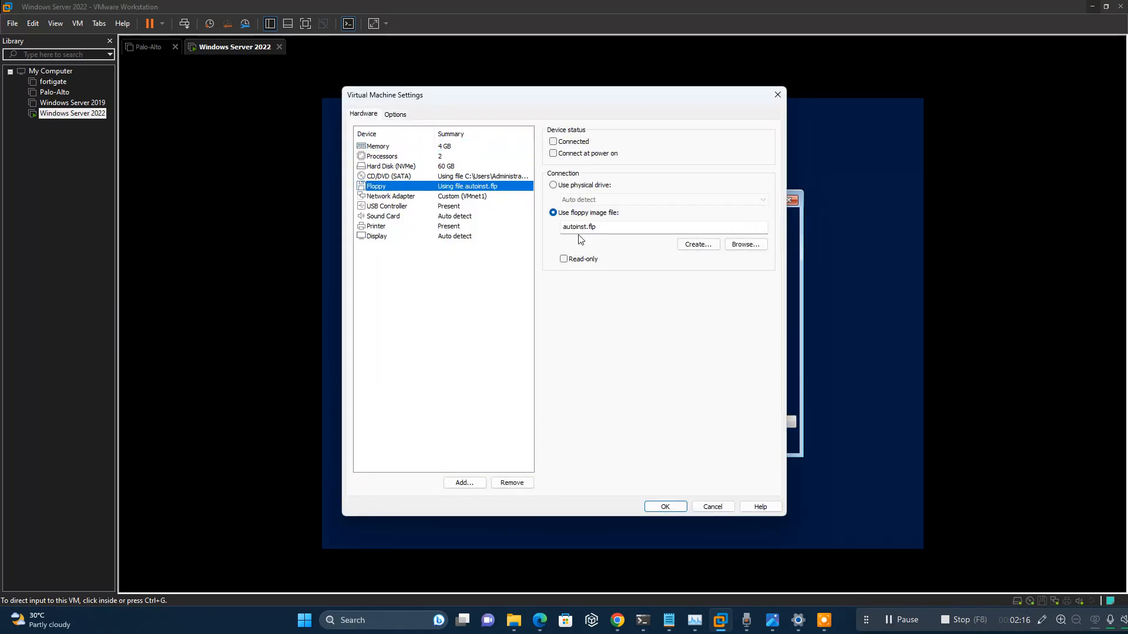
left_click(666, 506)
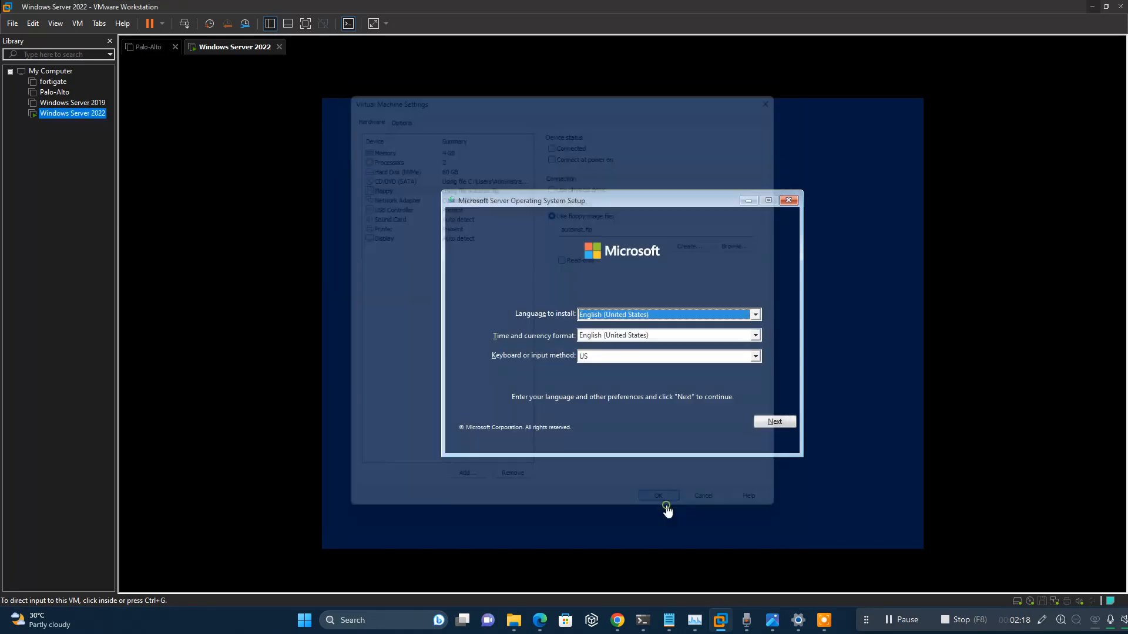
left_click(767, 430)
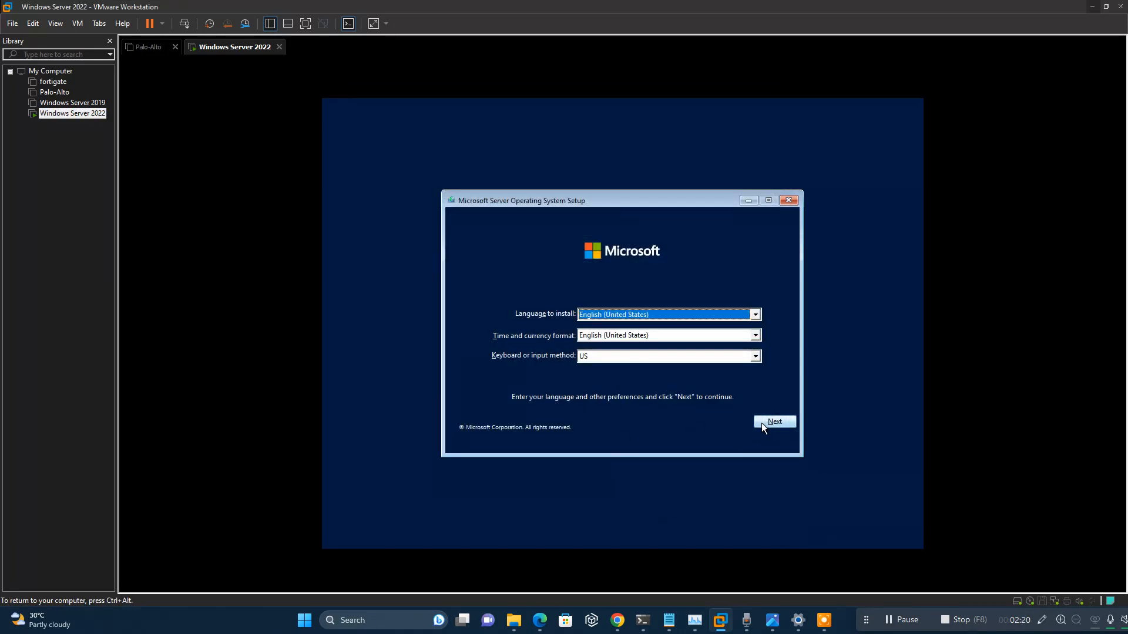
left_click(769, 422)
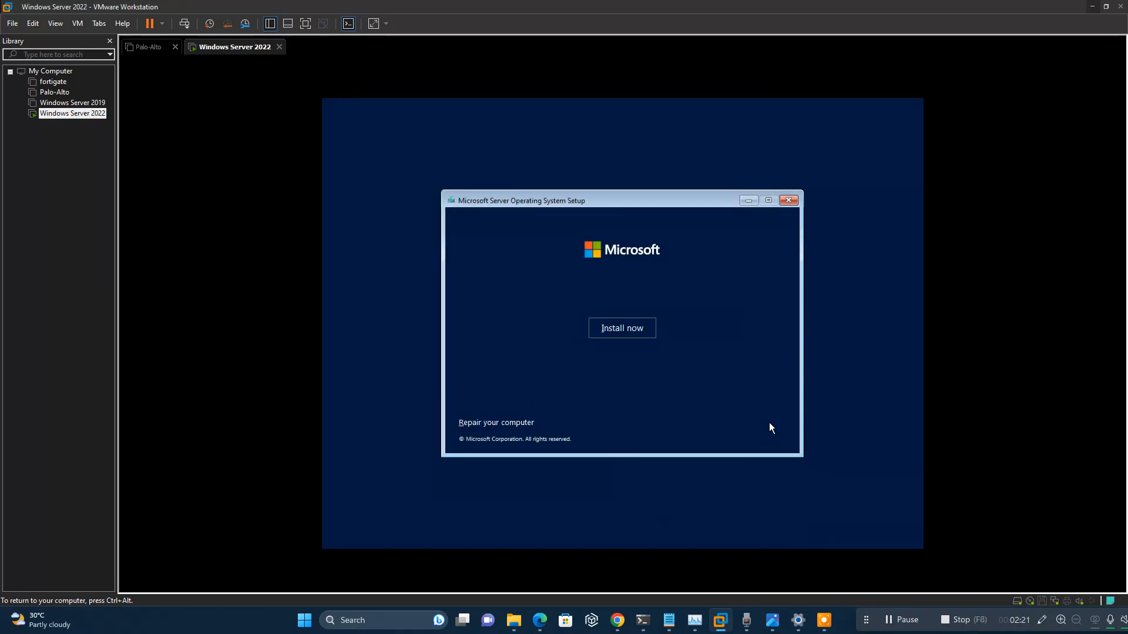
Start the installation and choose Standard Evaluation (Desktop Experience).
left_click(628, 332)
key("ctrl+alt")
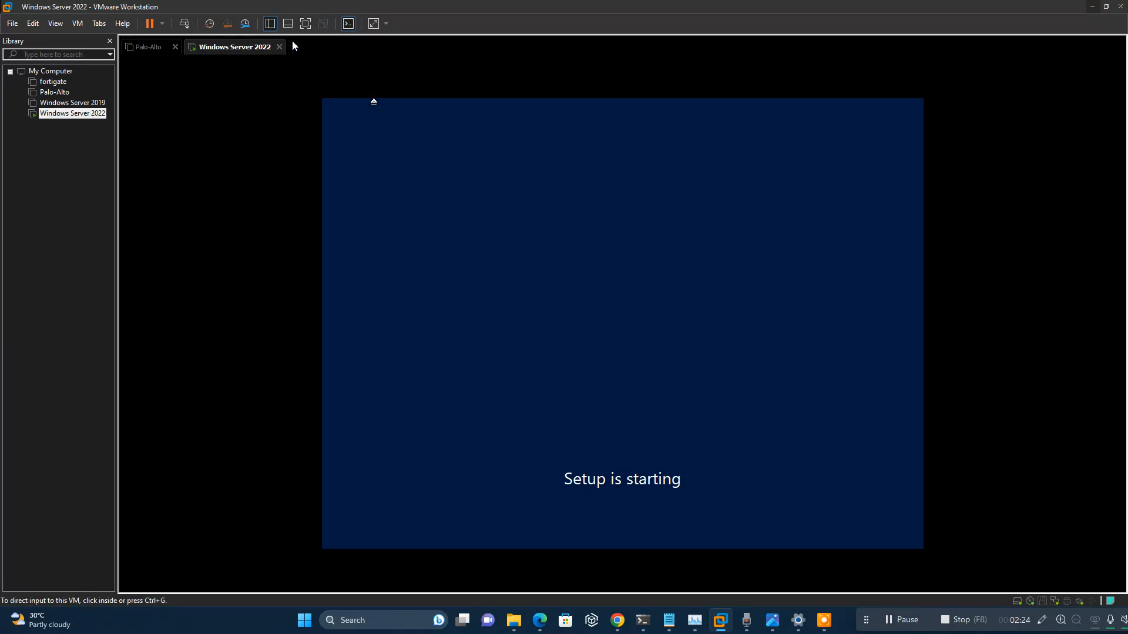
left_click(305, 24)
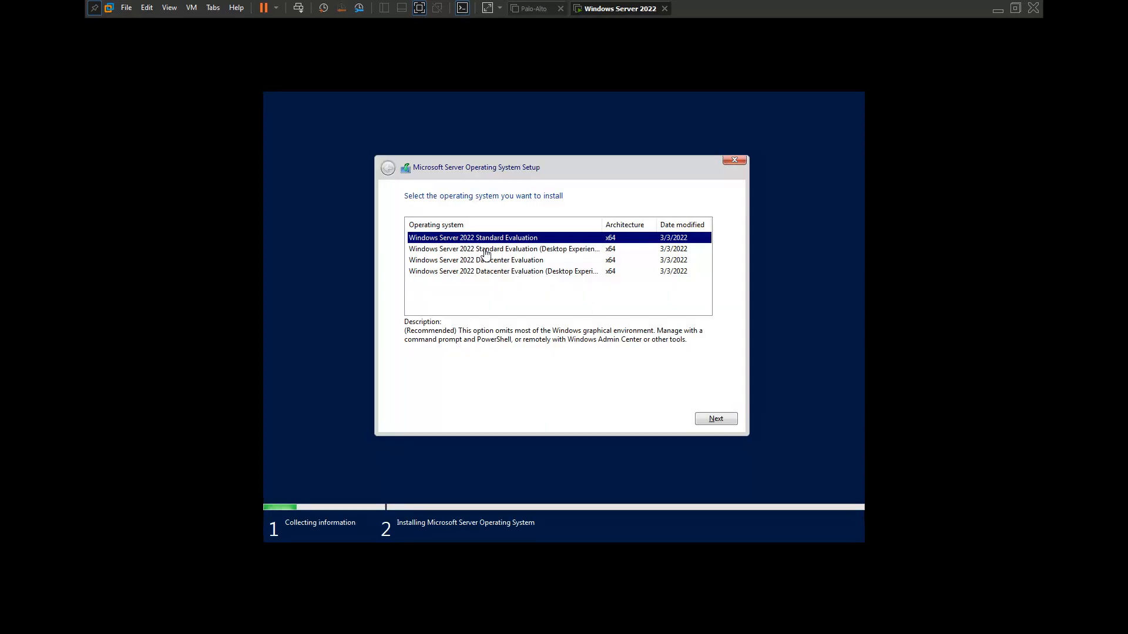
left_click(567, 254)
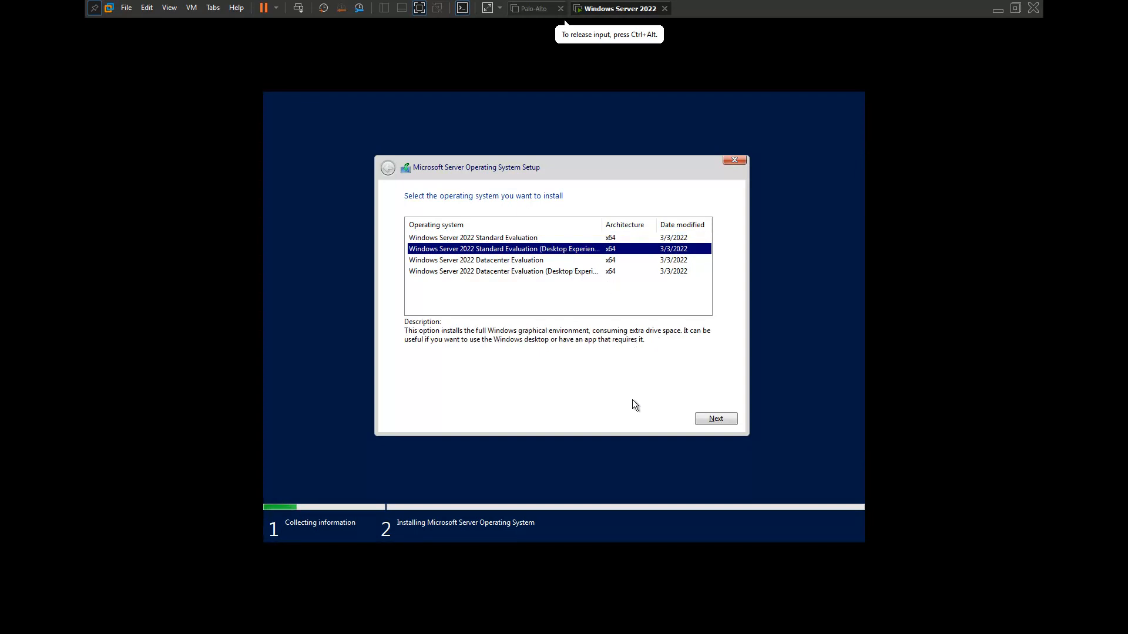
left_click(704, 418)
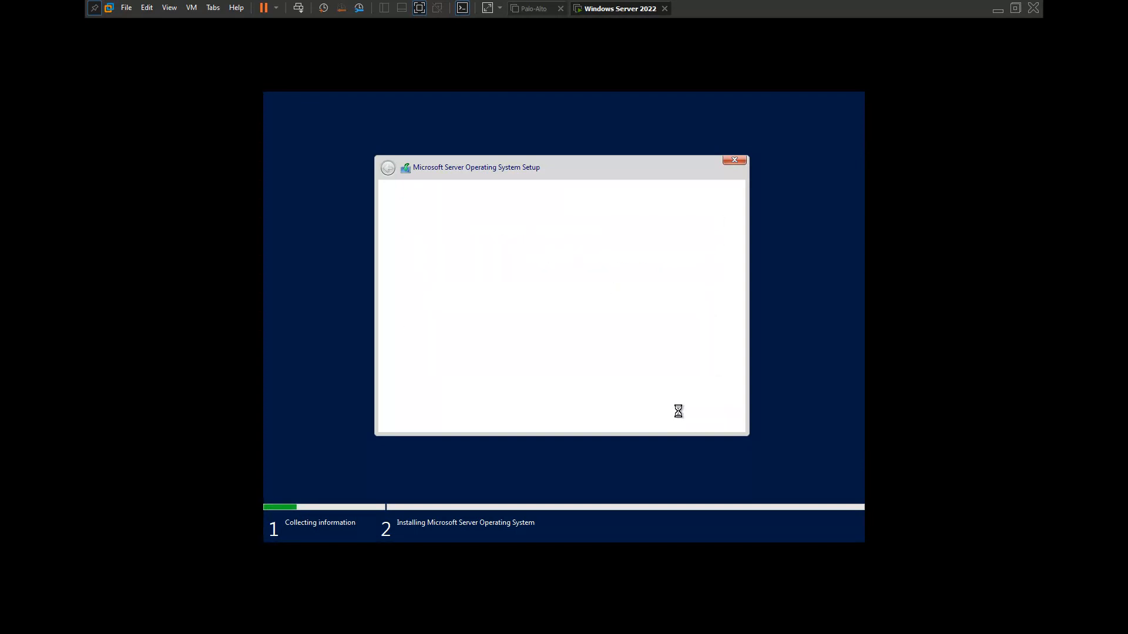
Accept the license terms and choose a custom installation.
left_click(504, 395)
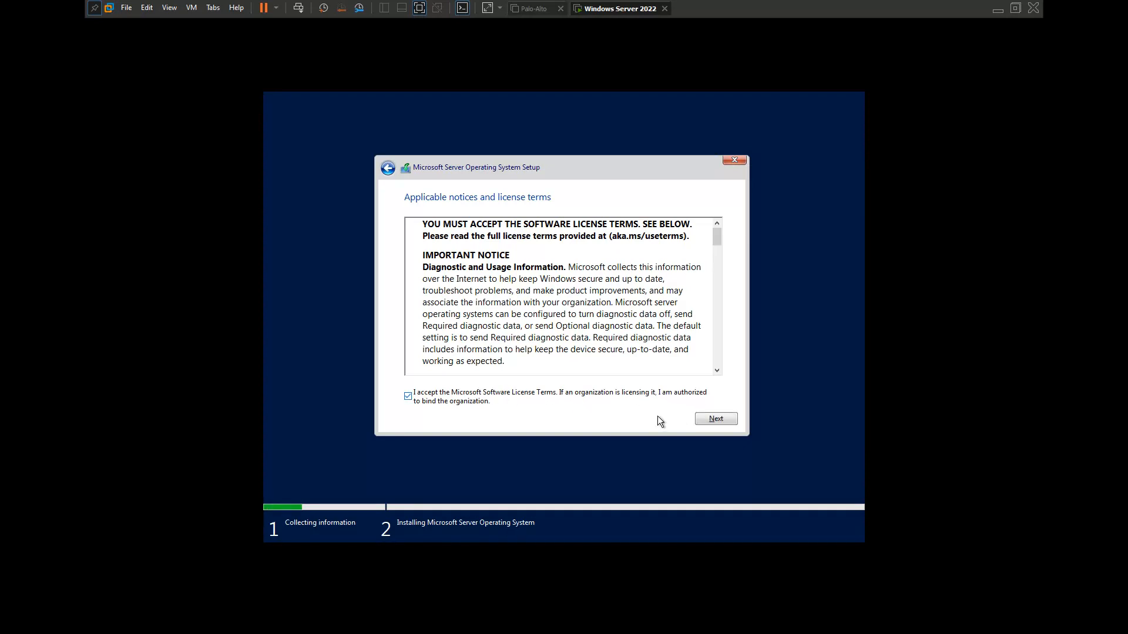
left_click(703, 417)
left_click(580, 313)
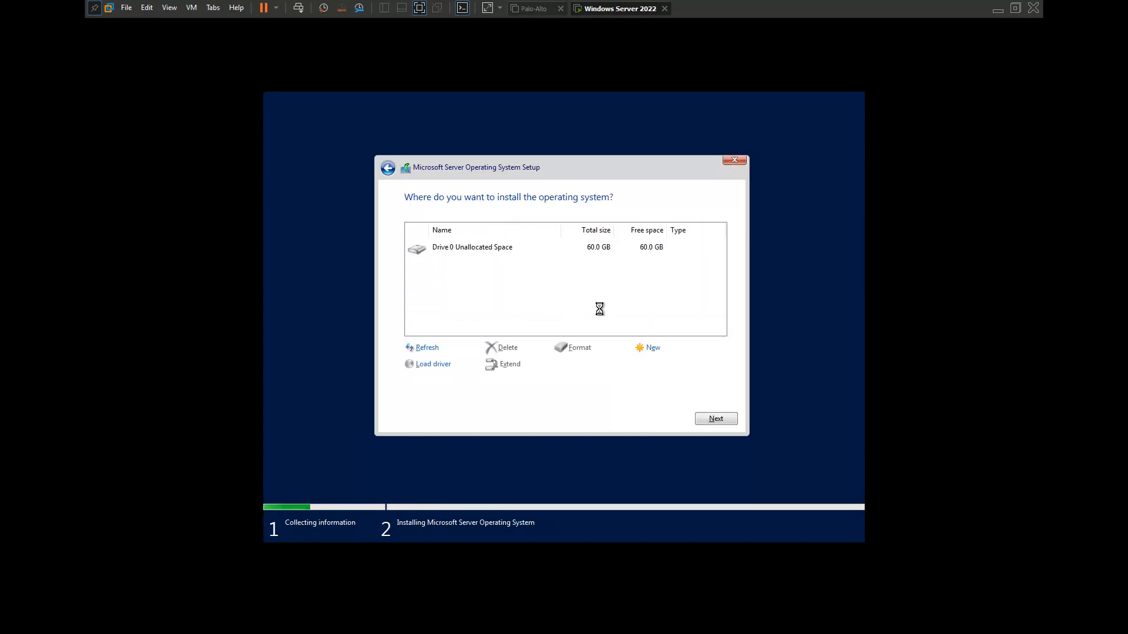
Create a 61440 MB partition on the drive and install onto Partition 3.
left_click(653, 348)
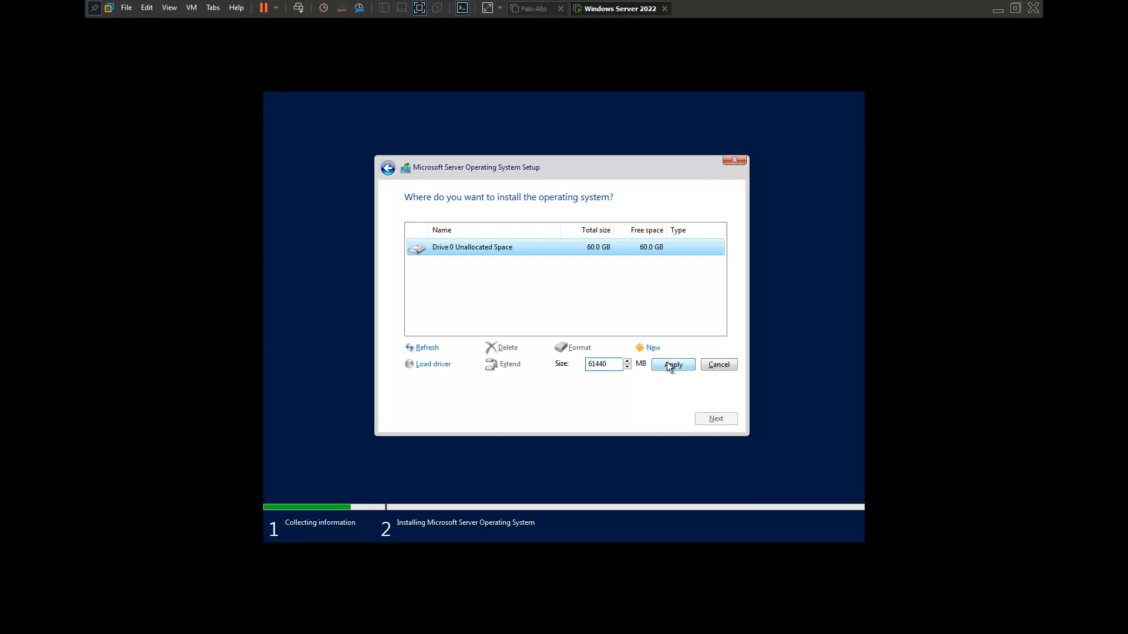
left_click(671, 365)
left_click(630, 365)
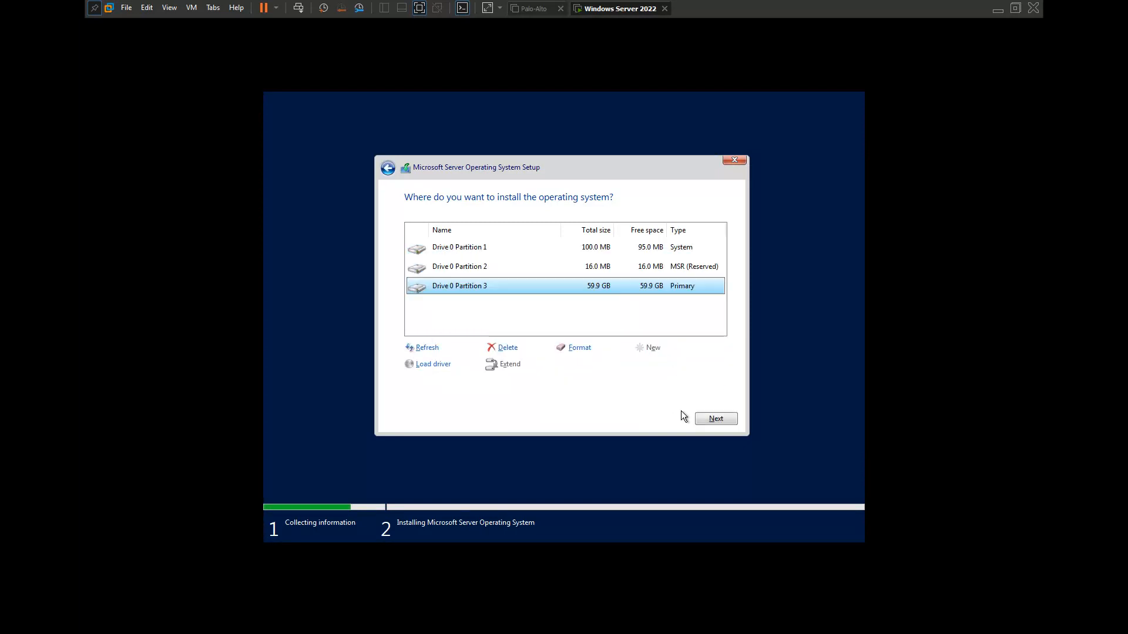
left_click(711, 418)
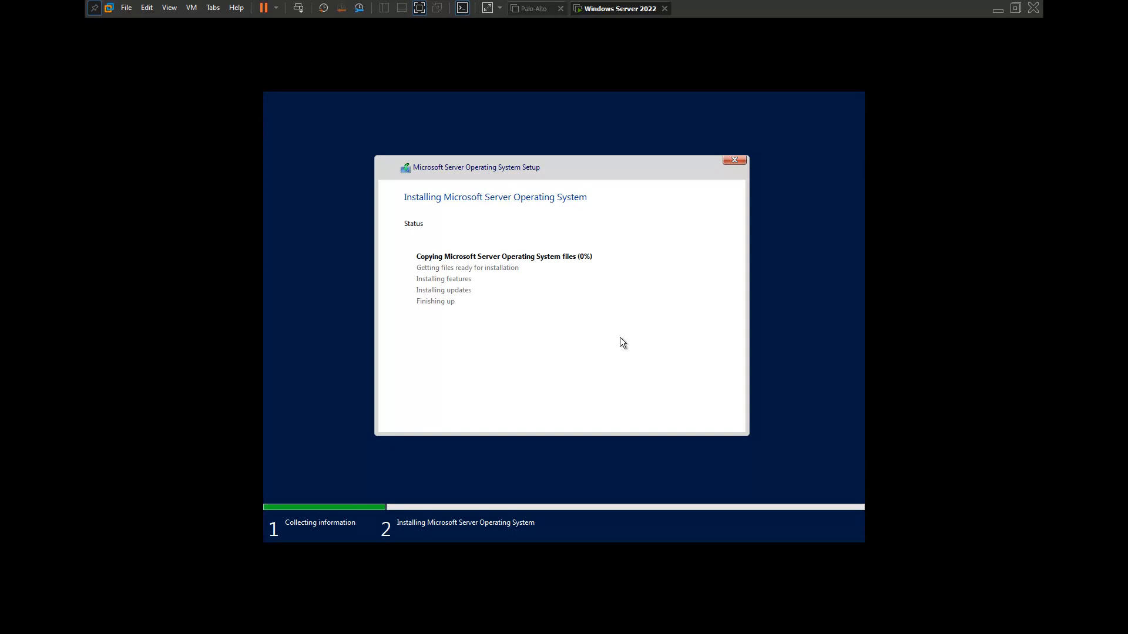
left_click(419, 8)
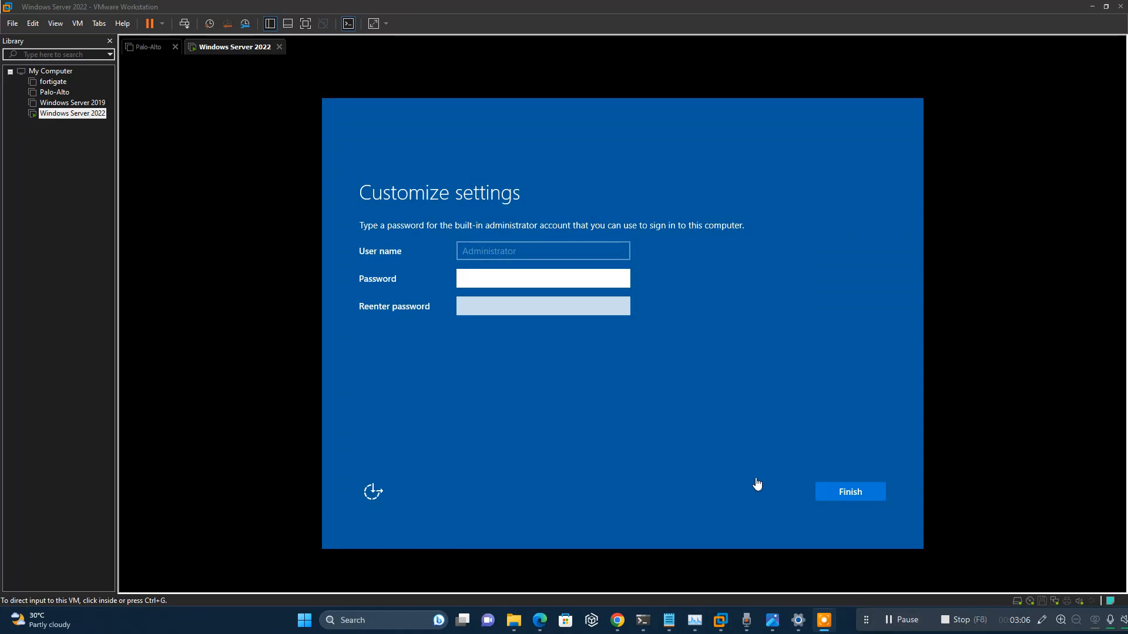
Enter and confirm the Administrator password, then finish Customize settings.
left_click(481, 275)
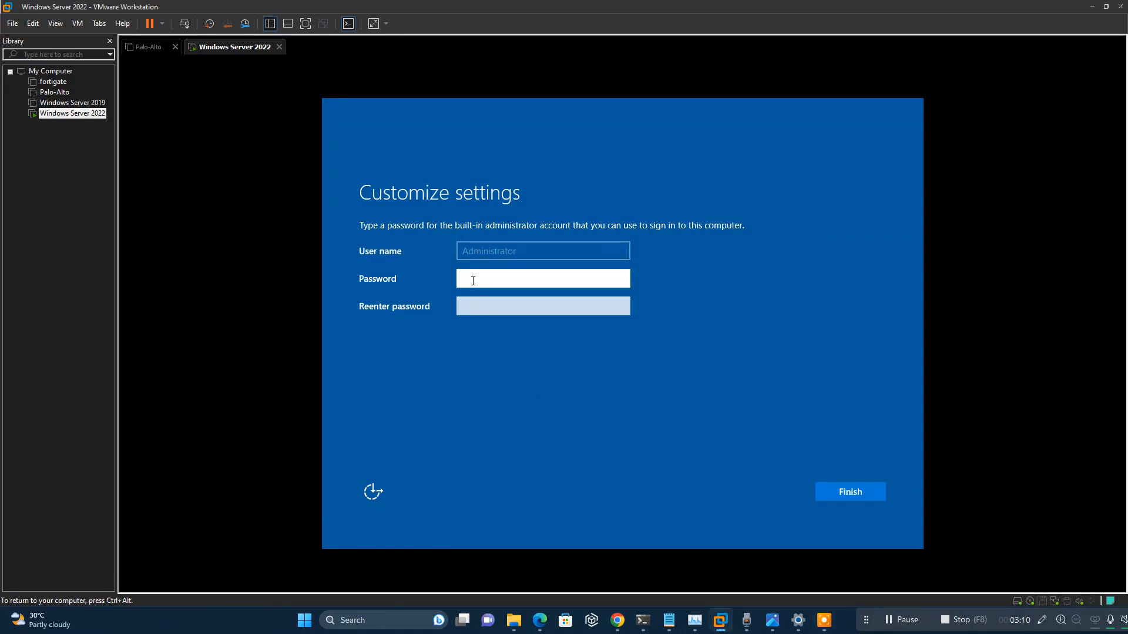
type("P@")
key("BackSpace")
key("BackSpace")
type("P")
key("Tab")
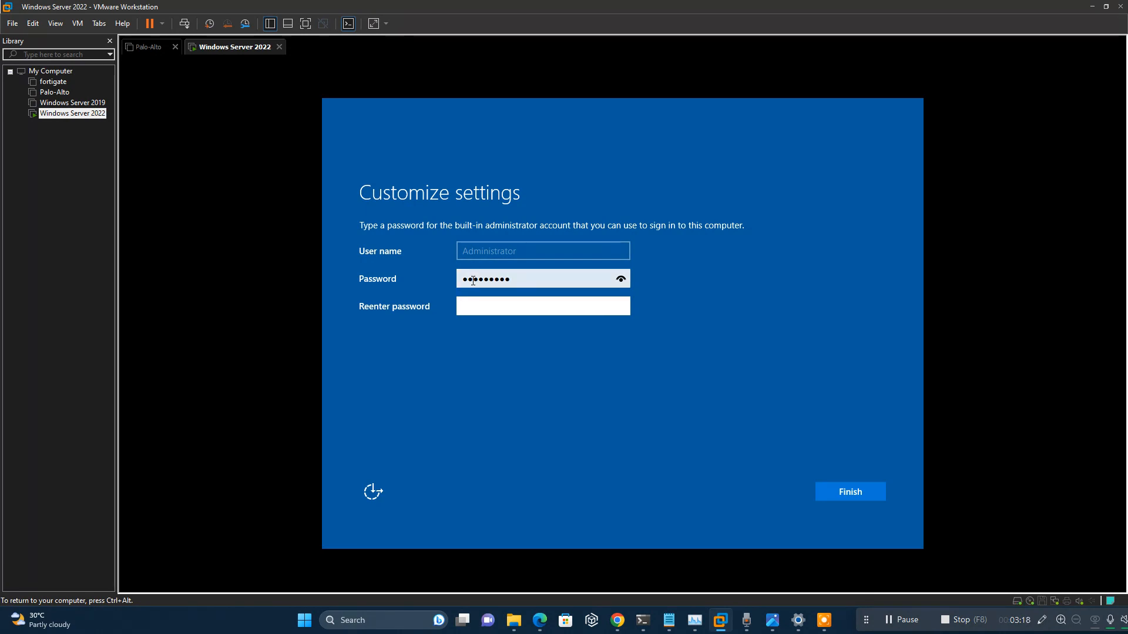
type("P@ssw0rd!")
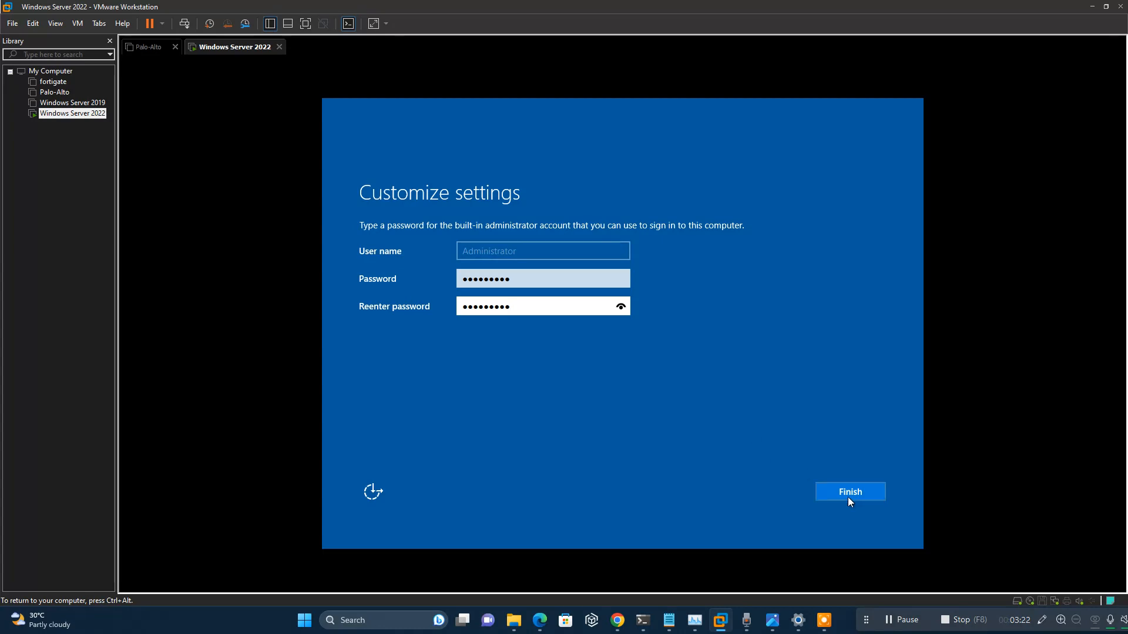
left_click(848, 488)
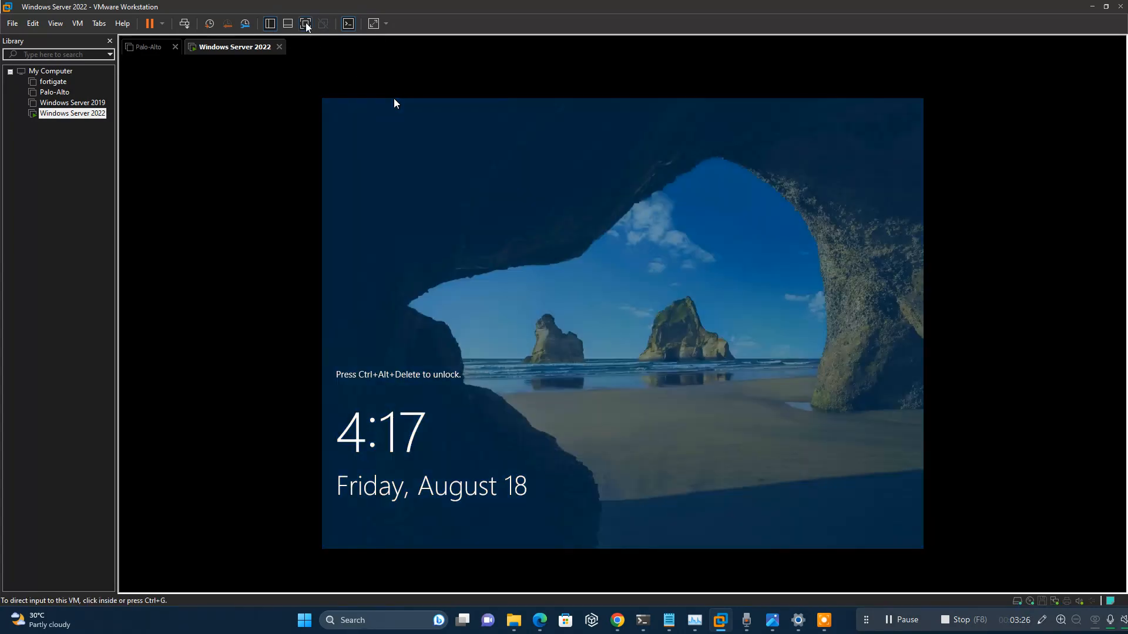
Go full screen and sign in as Administrator with the account password.
left_click(305, 23)
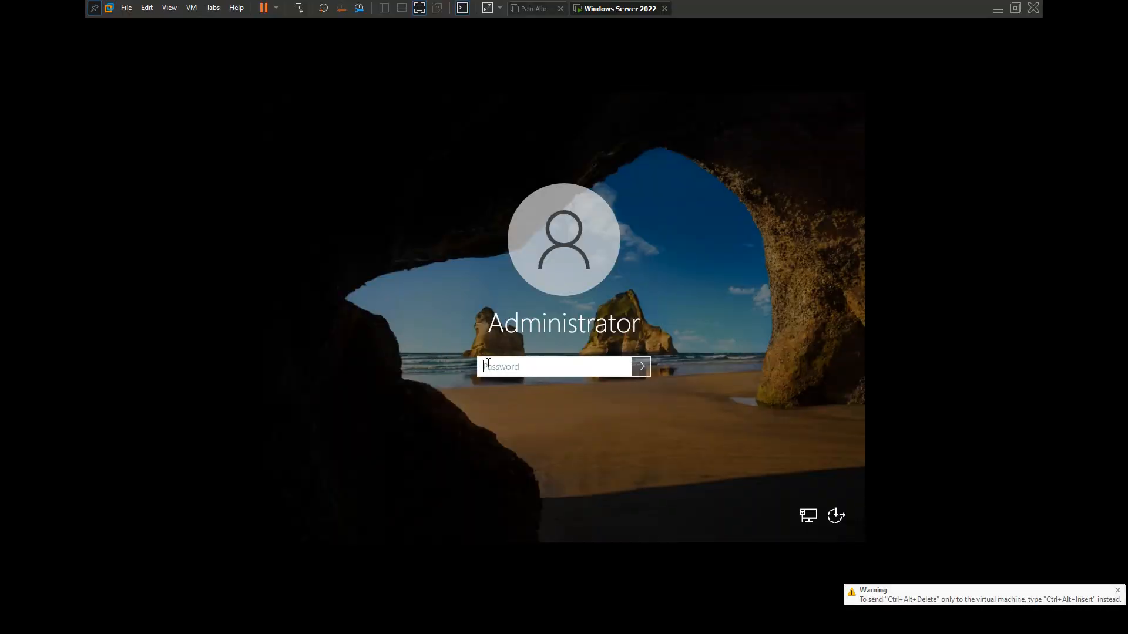
type("••")
key("BackSpace")
key("BackSpace")
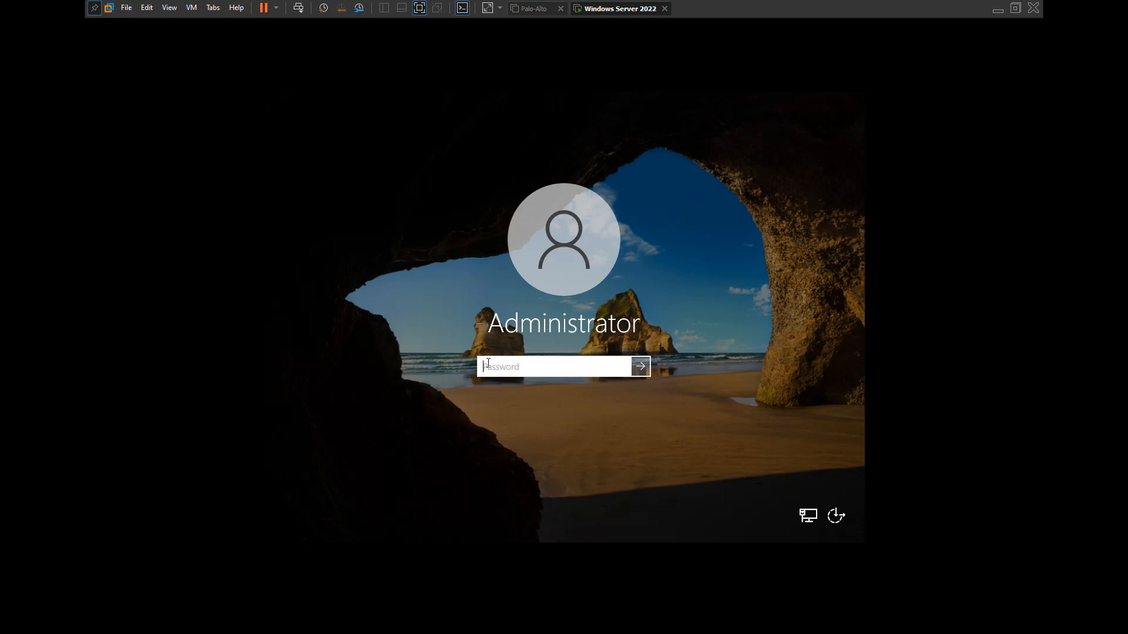
type("•••••••••")
key("Return")
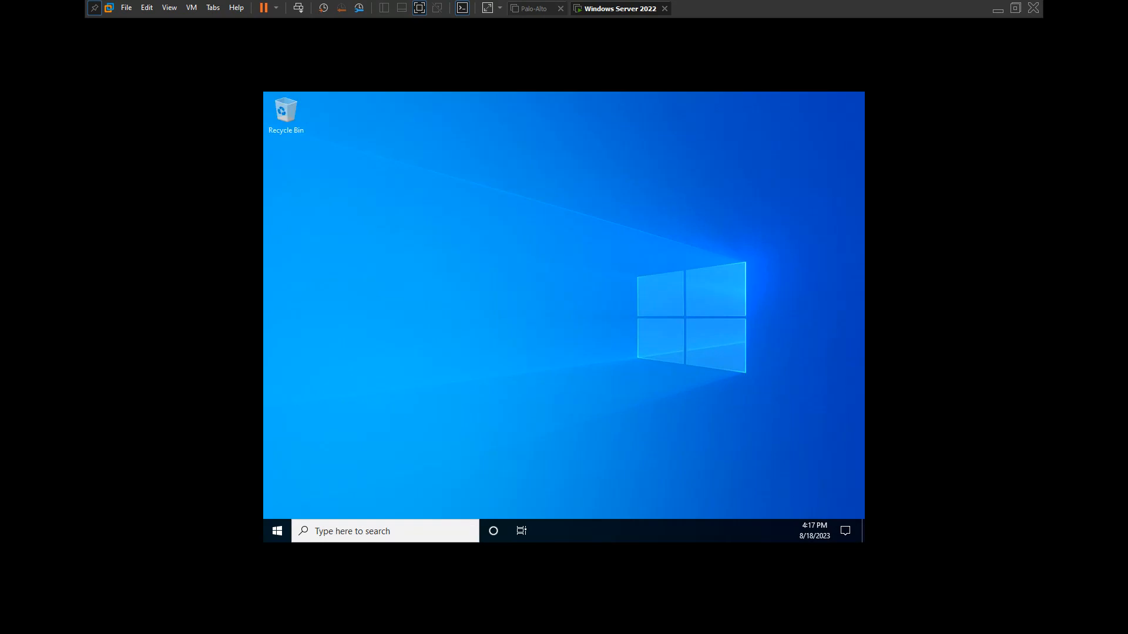
right_click(429, 193)
Allow network discovery, permanently dismiss the Windows Admin Center notice, and minimize Server Manager.
left_click(454, 229)
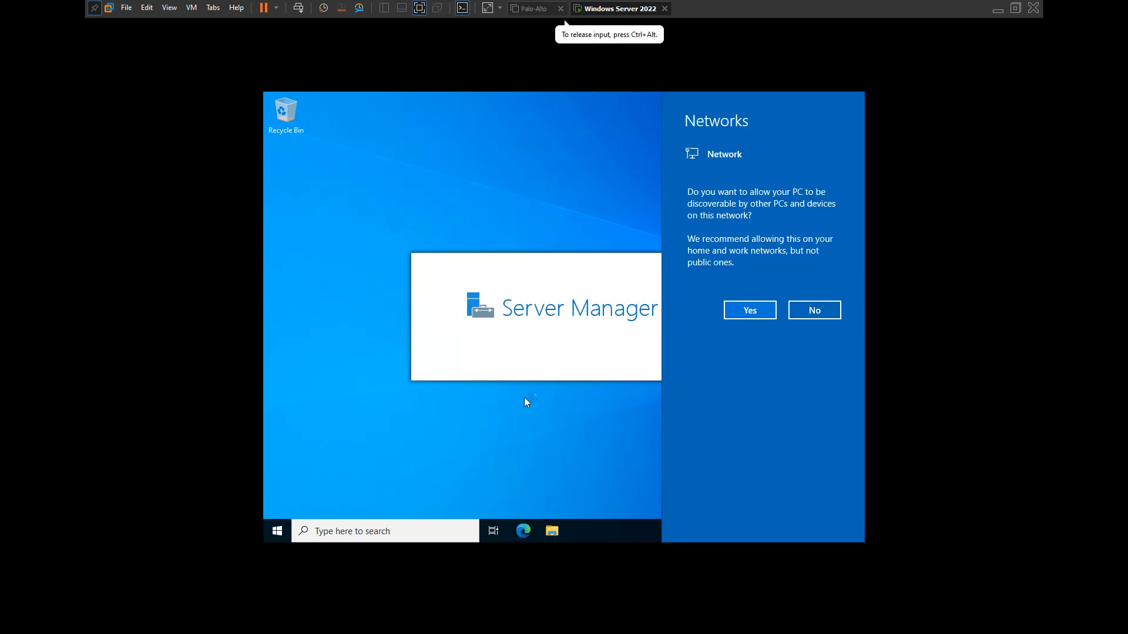
left_click(741, 308)
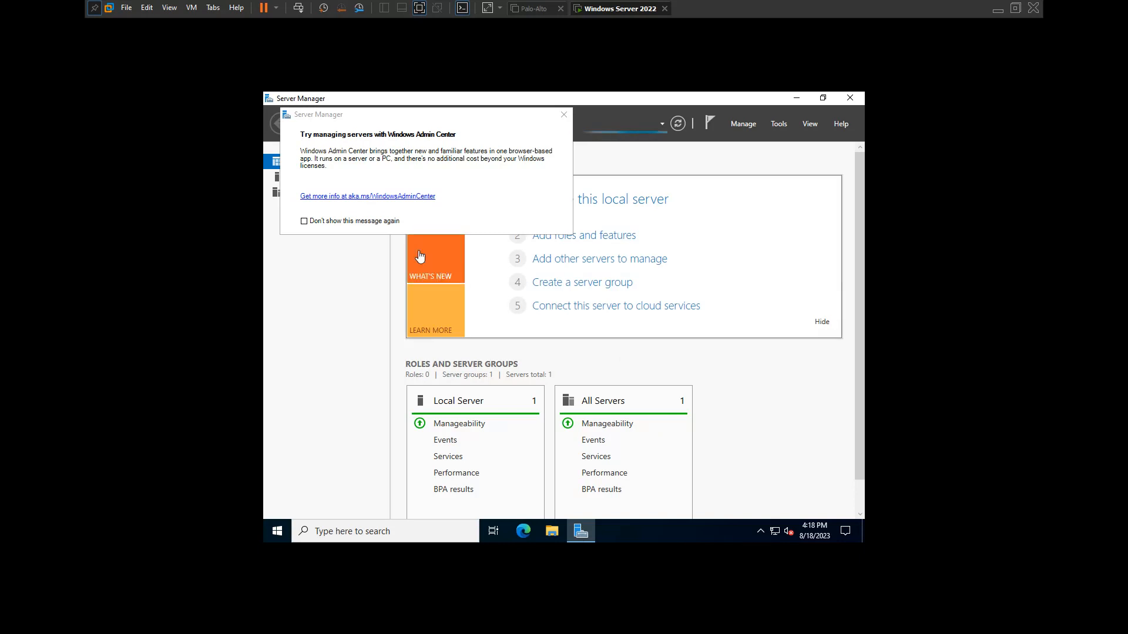
left_click(372, 221)
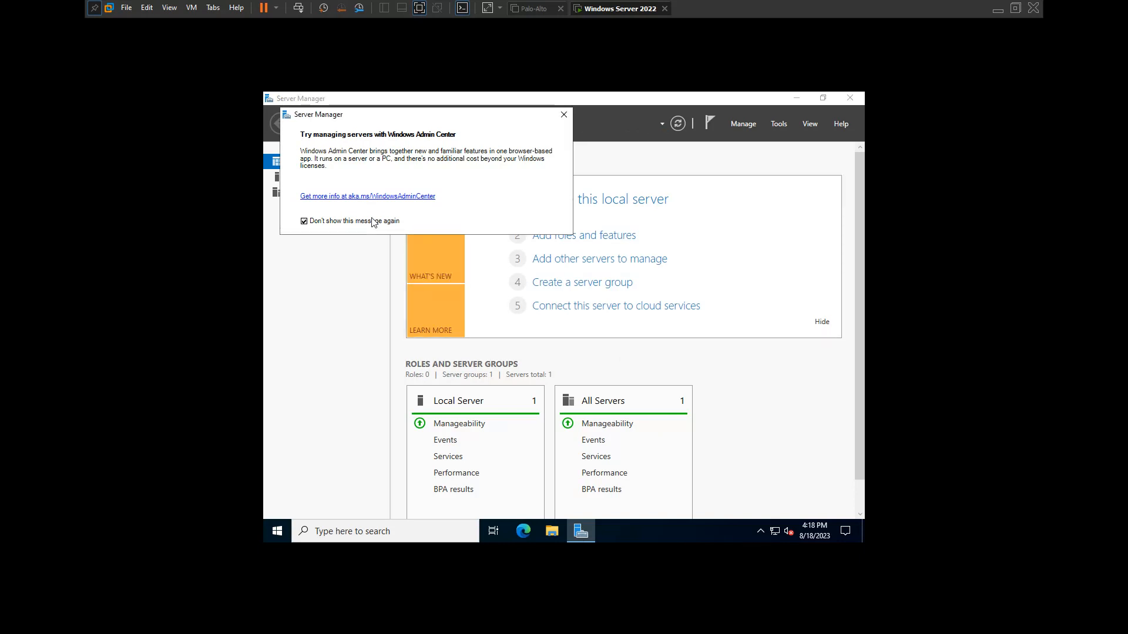
left_click(563, 114)
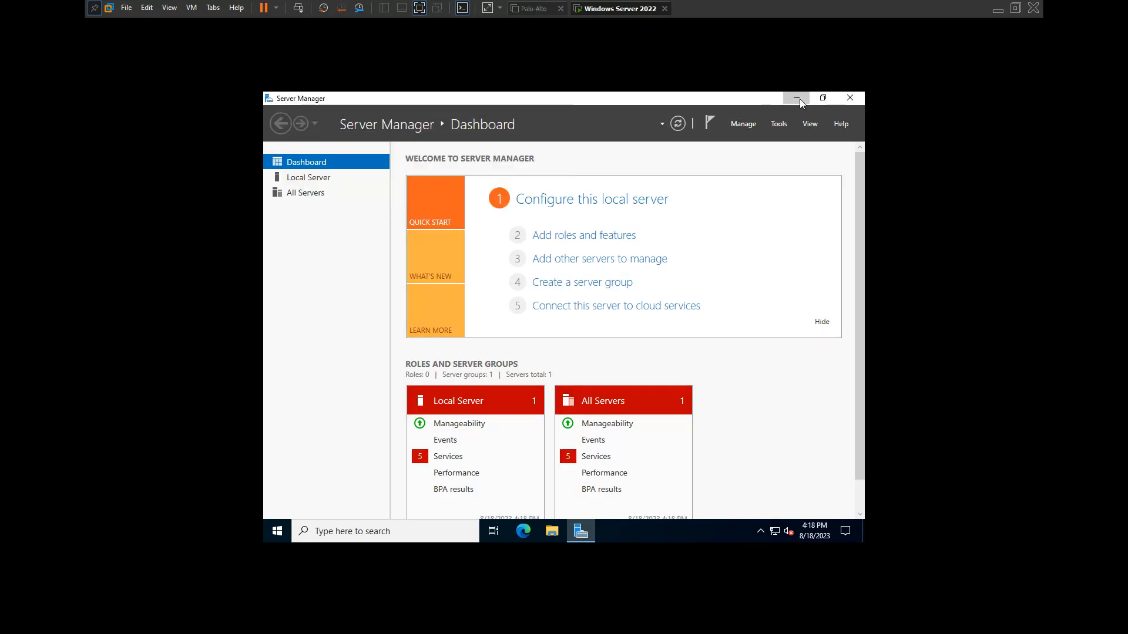
left_click(797, 99)
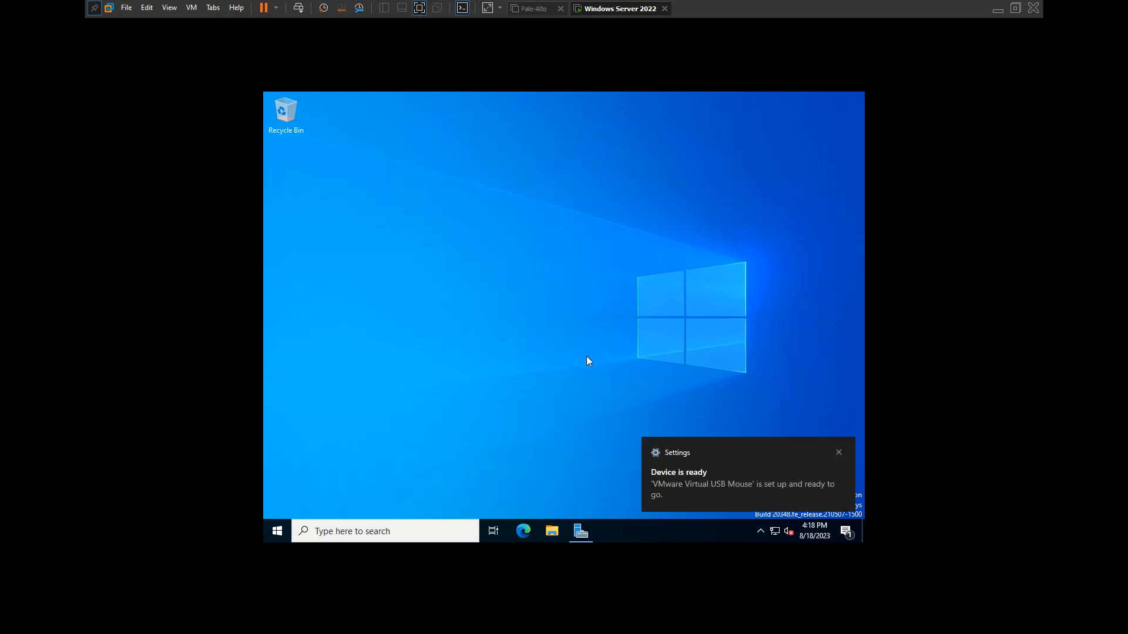
Open Display settings from the desktop and try 1920 × 1080, reverting to 1024 × 768.
right_click(520, 223)
left_click(567, 323)
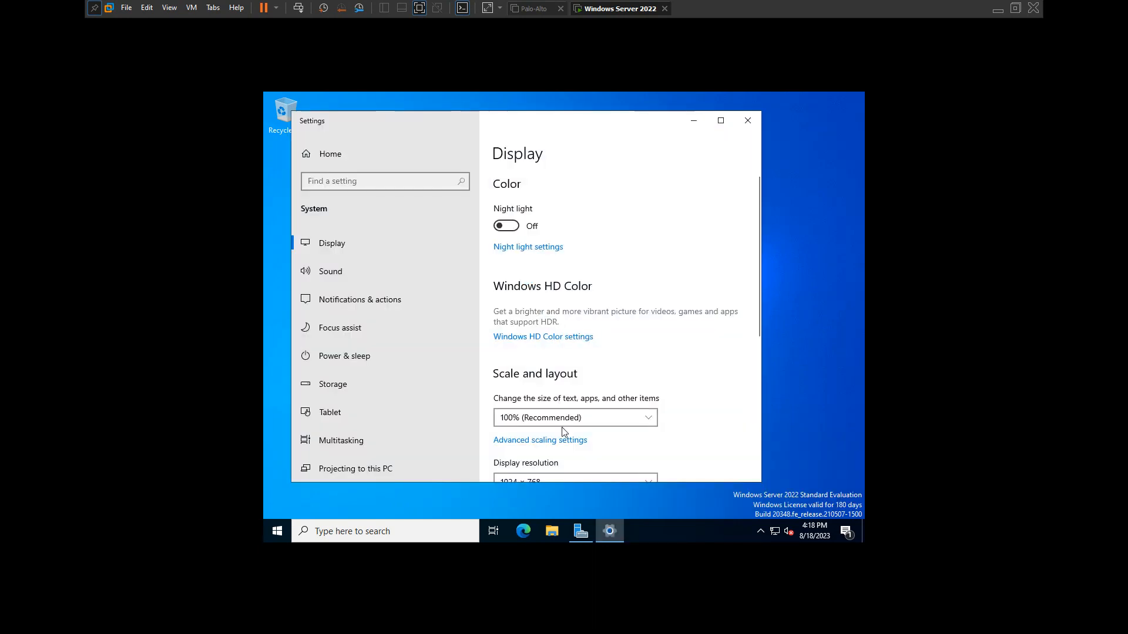
left_click(562, 477)
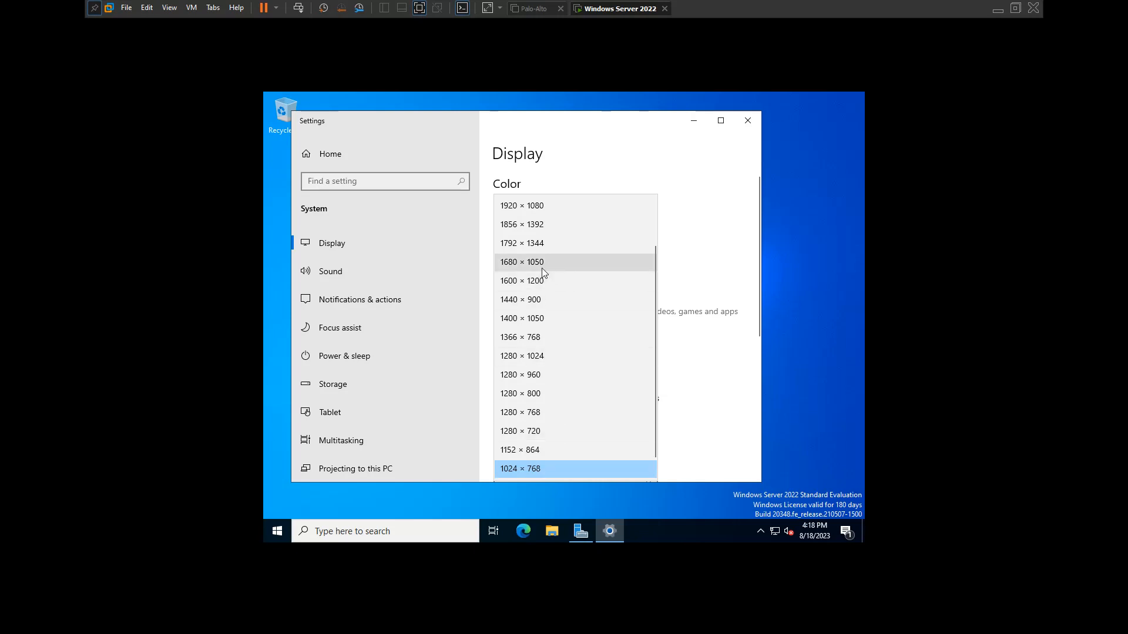
key("Escape")
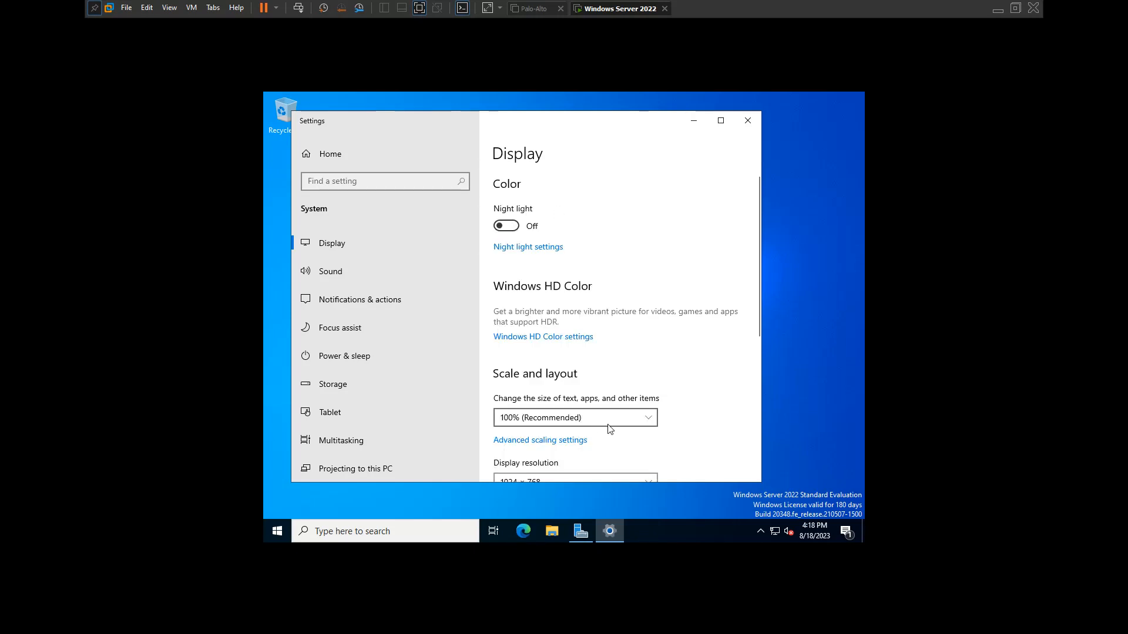
scroll(668, 426, "down", 2)
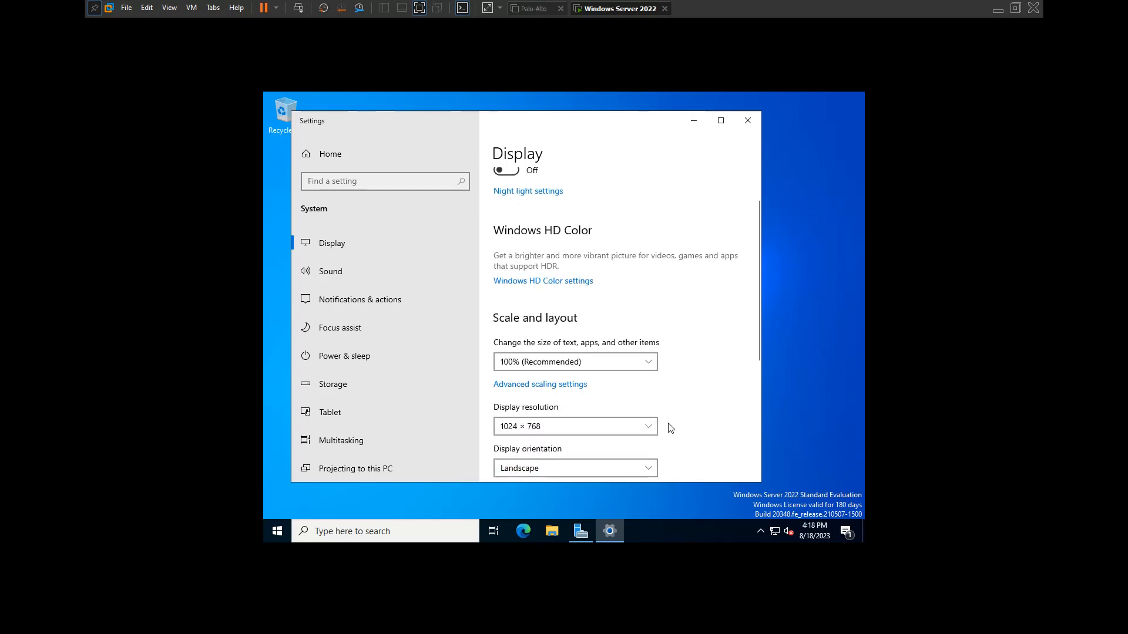
left_click(606, 426)
scroll(551, 217, "up", 1)
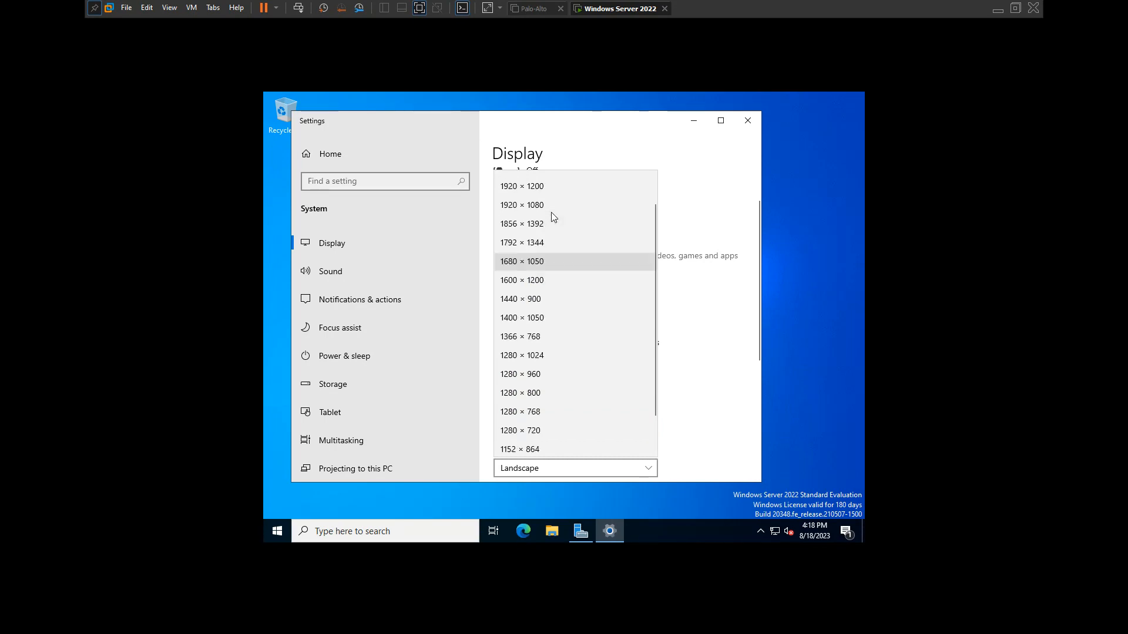
left_click(552, 205)
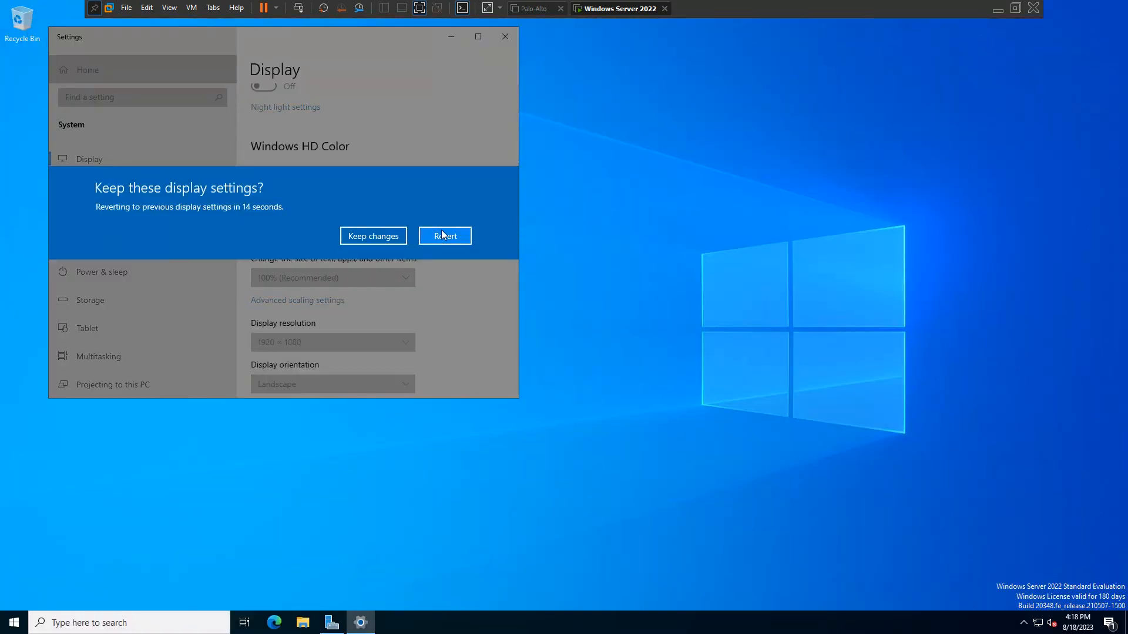
left_click(445, 235)
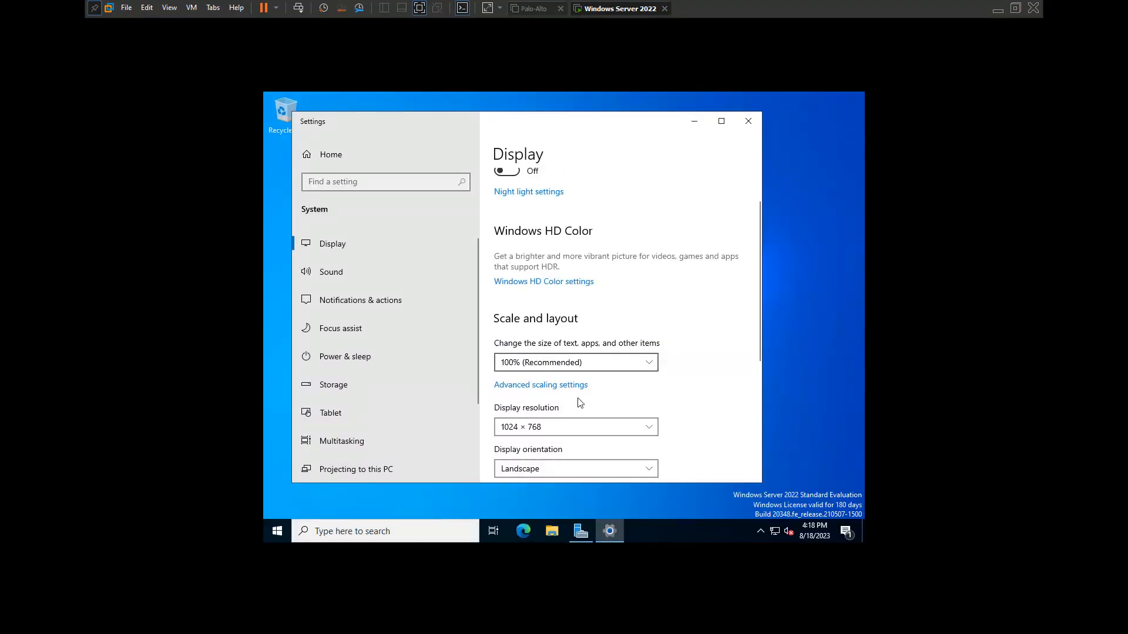
Apply and keep the 1920 × 1080 display resolution, then minimize Settings.
left_click(578, 429)
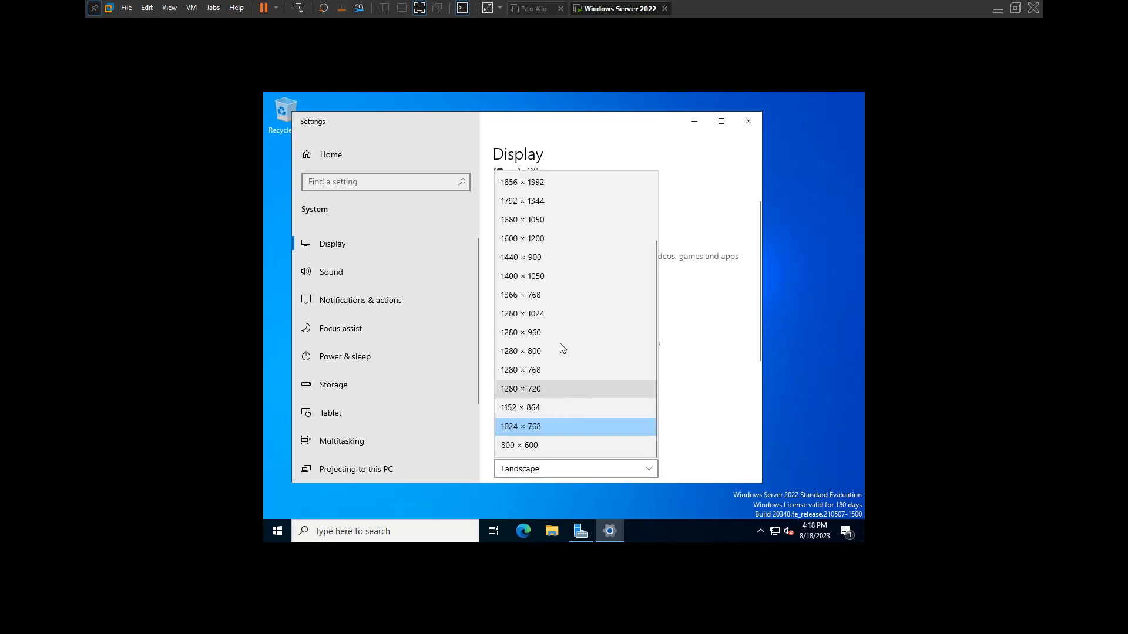
scroll(561, 248, "up", 2)
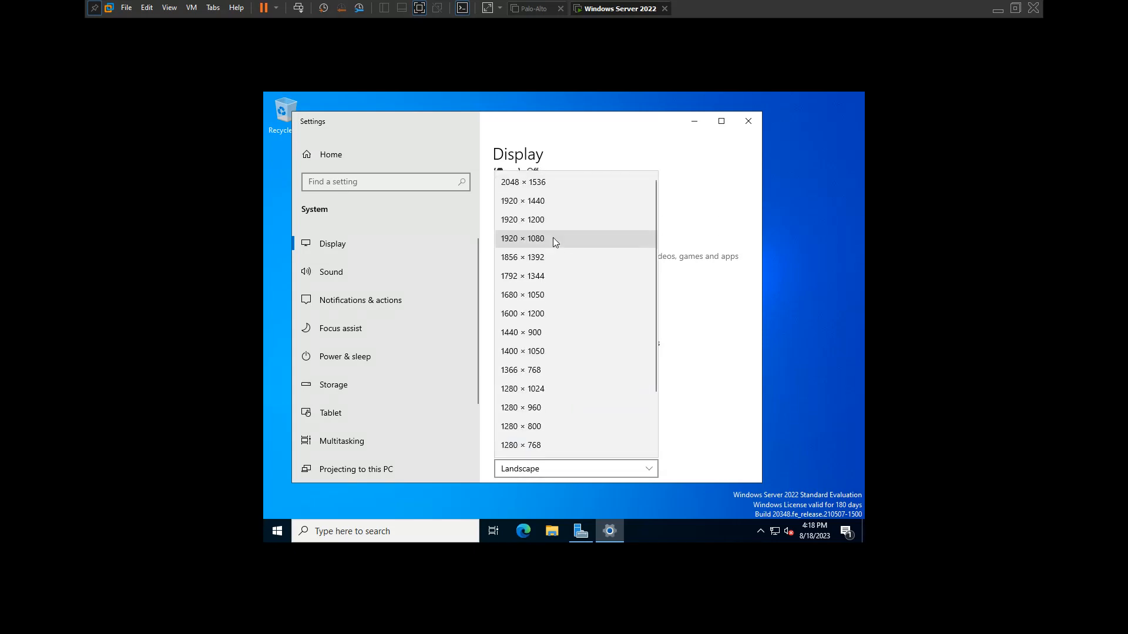
left_click(552, 237)
left_click(375, 236)
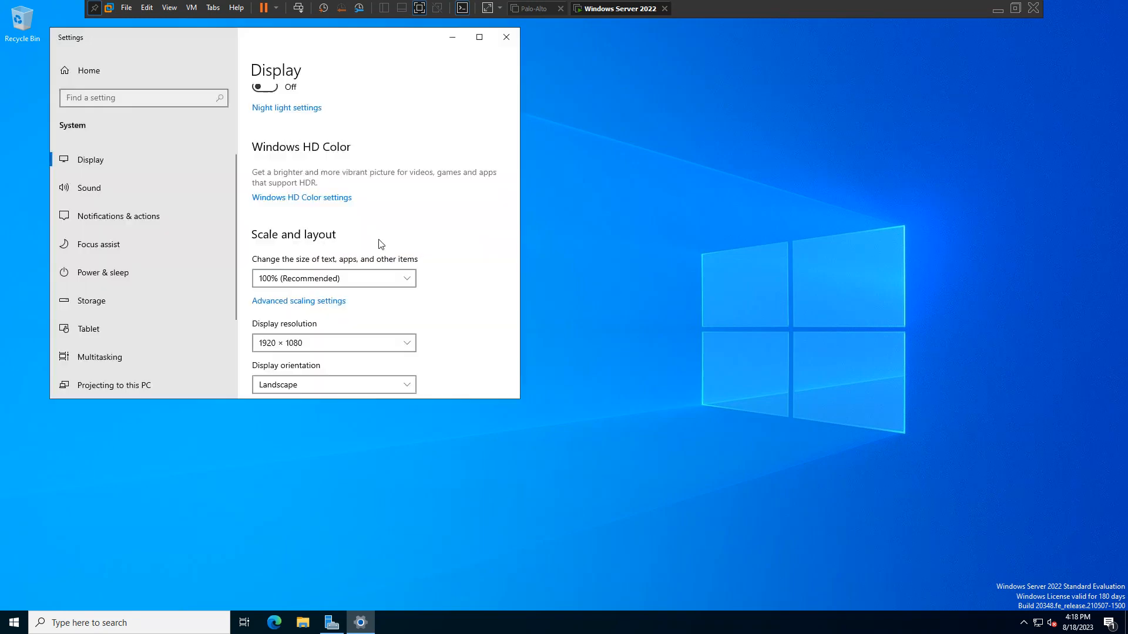
left_click(452, 37)
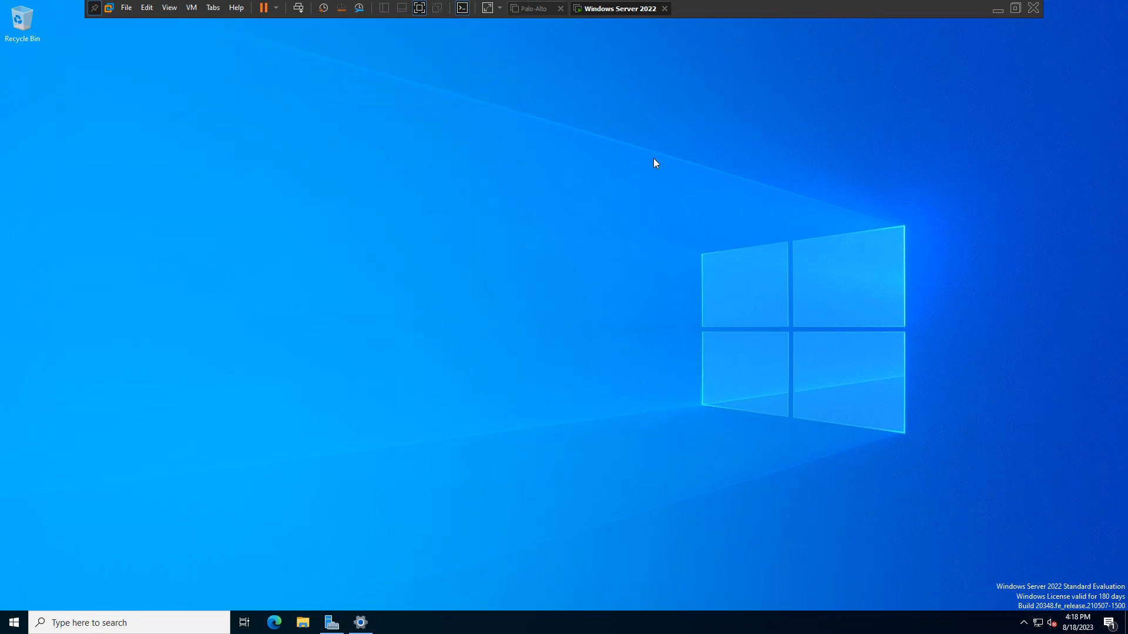